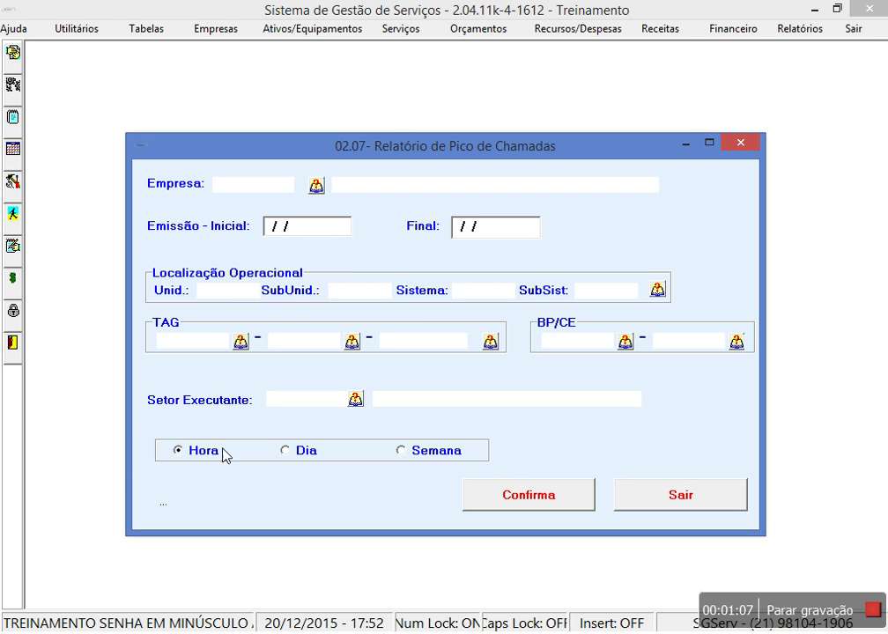
# Step: Set the call-peak report's emission period from 01/01/2015 to 20/12/2015
pyautogui.click(509, 496)
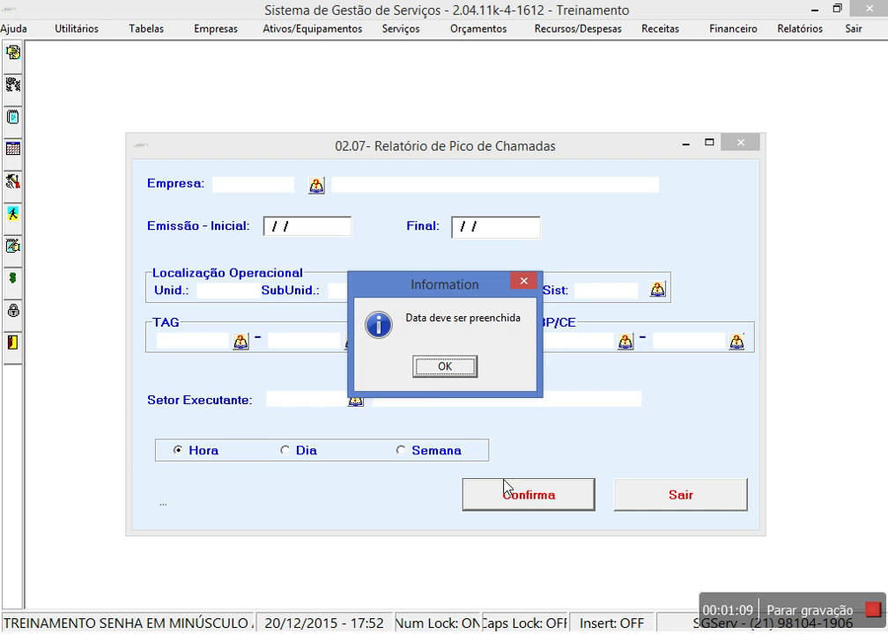
pyautogui.click(429, 370)
pyautogui.write('01/')
pyautogui.write('0')
pyautogui.write('1/2015')
pyautogui.press('Tab')
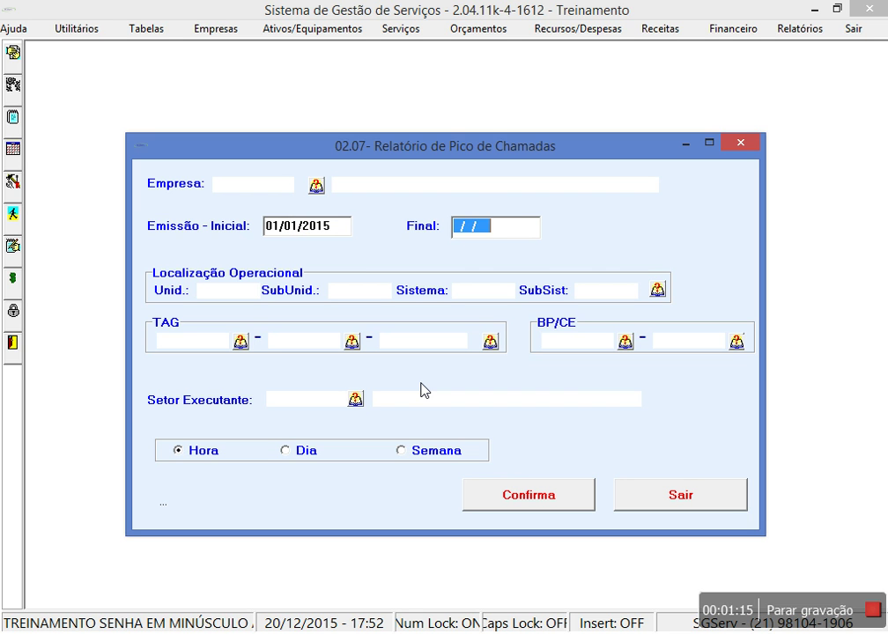
pyautogui.write('20/12/201')
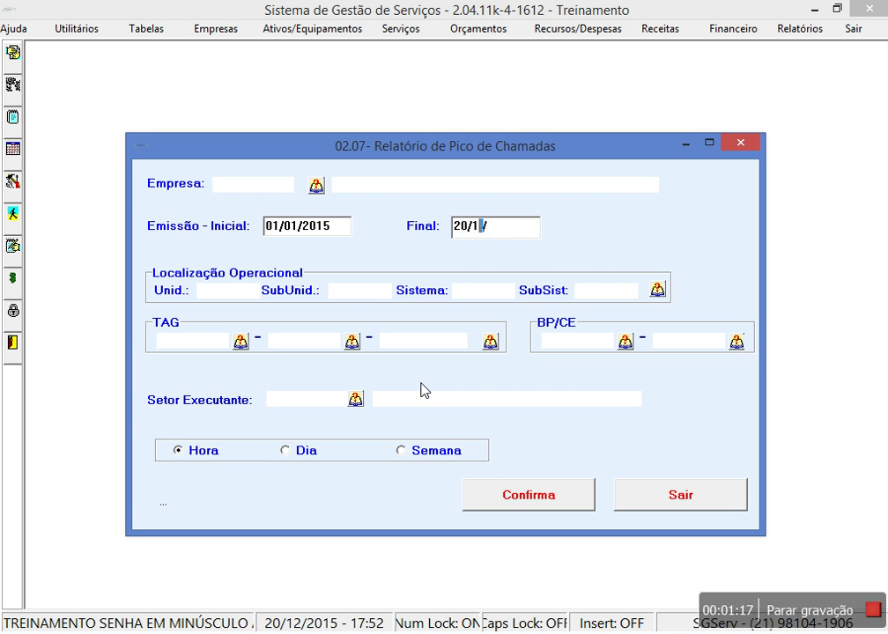
pyautogui.write('5')
# Step: Generate the call-peak report by hour with its default title and enlarge the preview to full screen
pyautogui.click(539, 499)
pyautogui.click(492, 388)
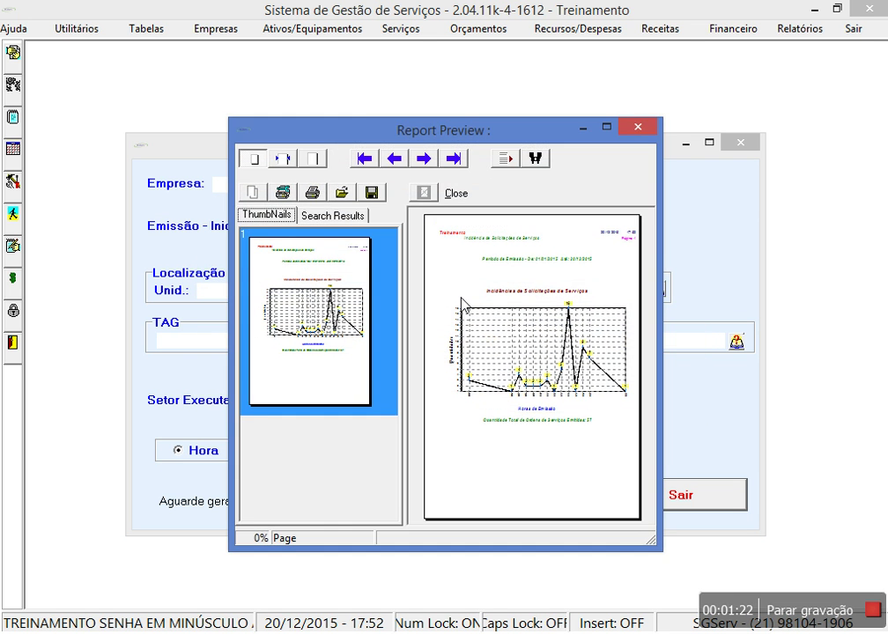
pyautogui.click(312, 158)
pyautogui.click(607, 128)
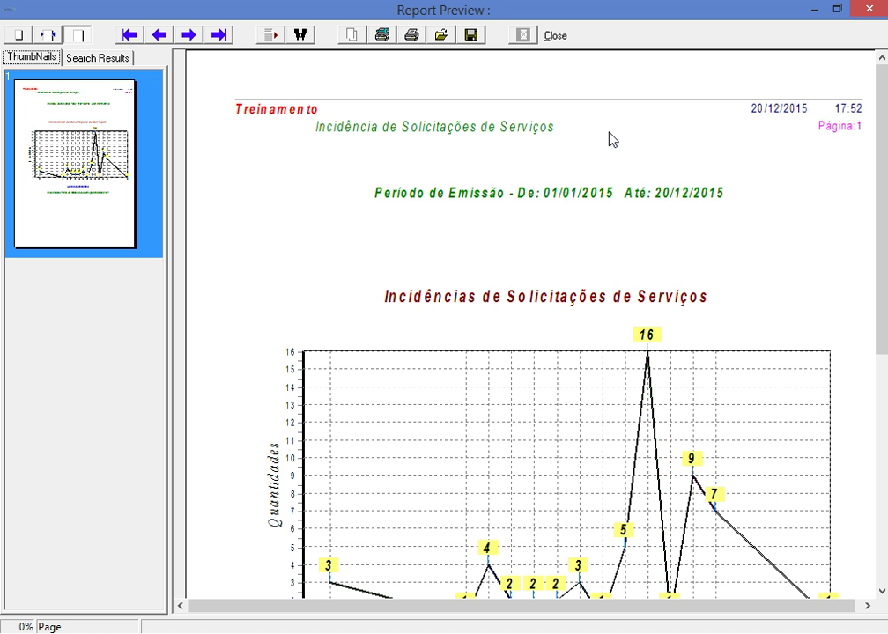
# Step: Collapse the thumbnails pane, examine the chart of service requests by hour of emission, and close the preview
pyautogui.scroll(-3, 529, 334)
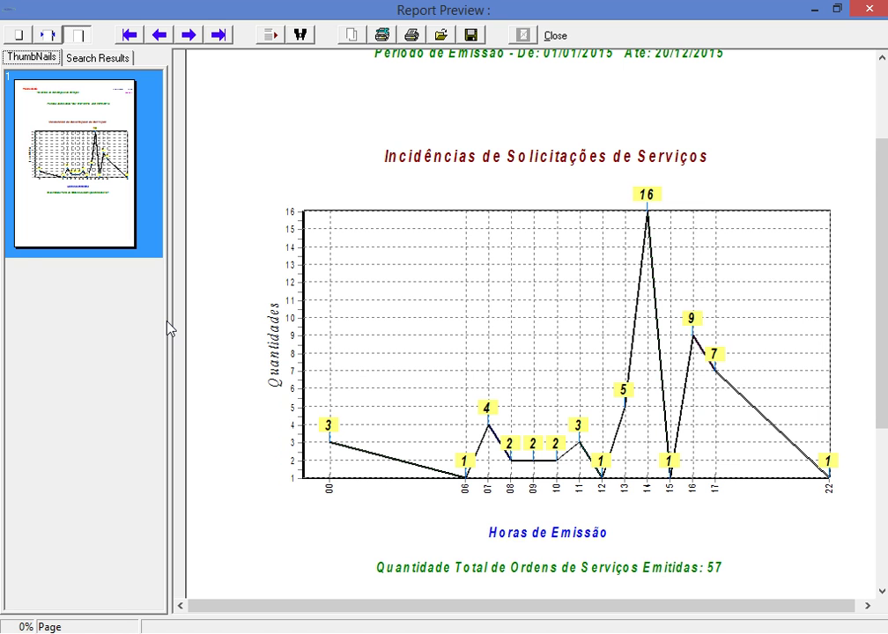
pyautogui.moveTo(172, 334); pyautogui.dragTo(27, 344)
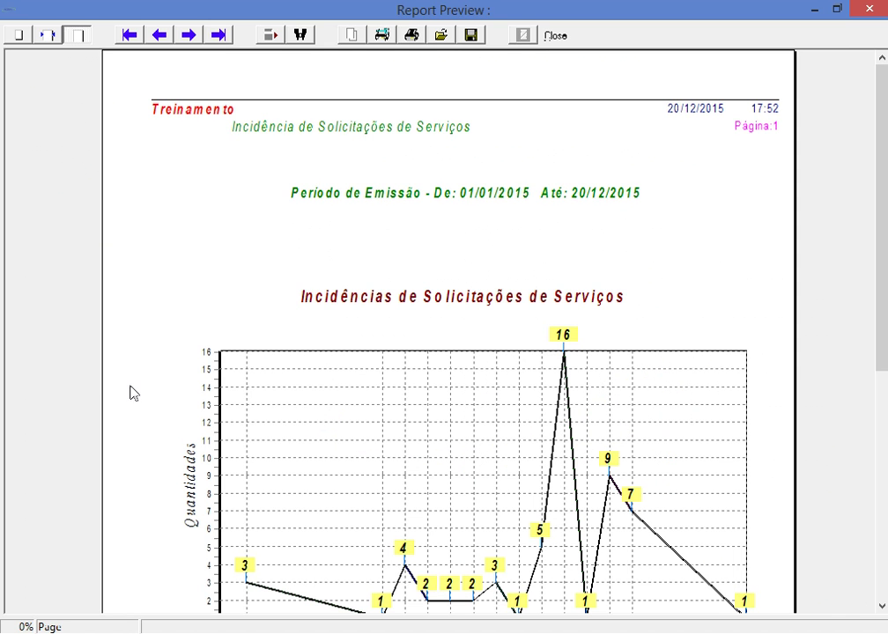
pyautogui.moveTo(884, 199); pyautogui.dragTo(884, 277)
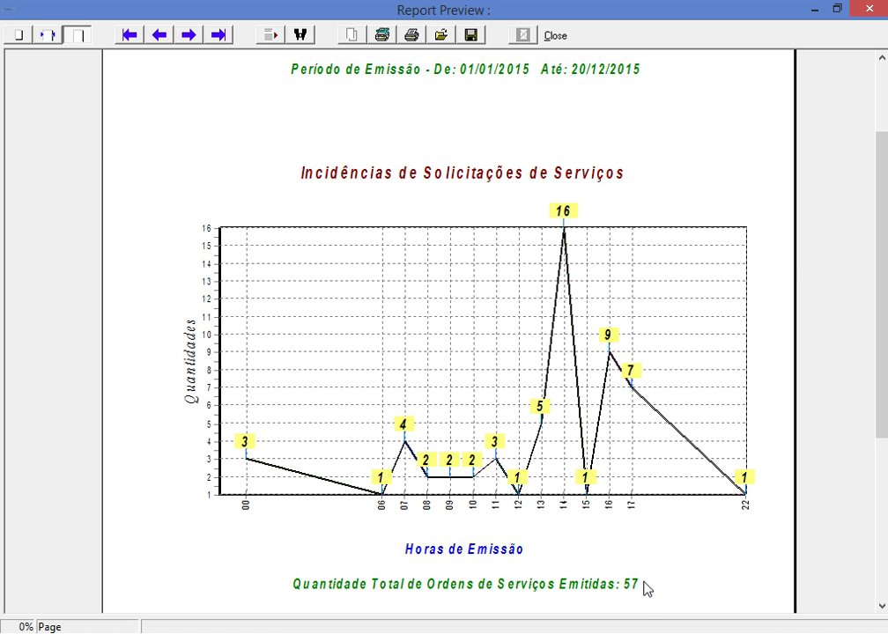
pyautogui.click(551, 37)
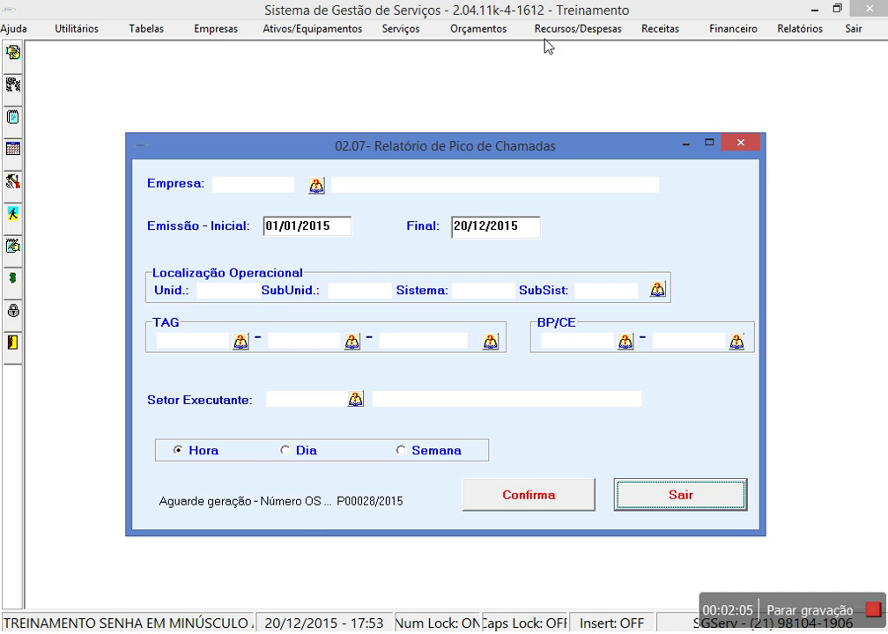
# Step: Generate the call-peak report by day (Dia) with its default title and enlarge the preview to full screen
pyautogui.click(287, 450)
pyautogui.click(589, 495)
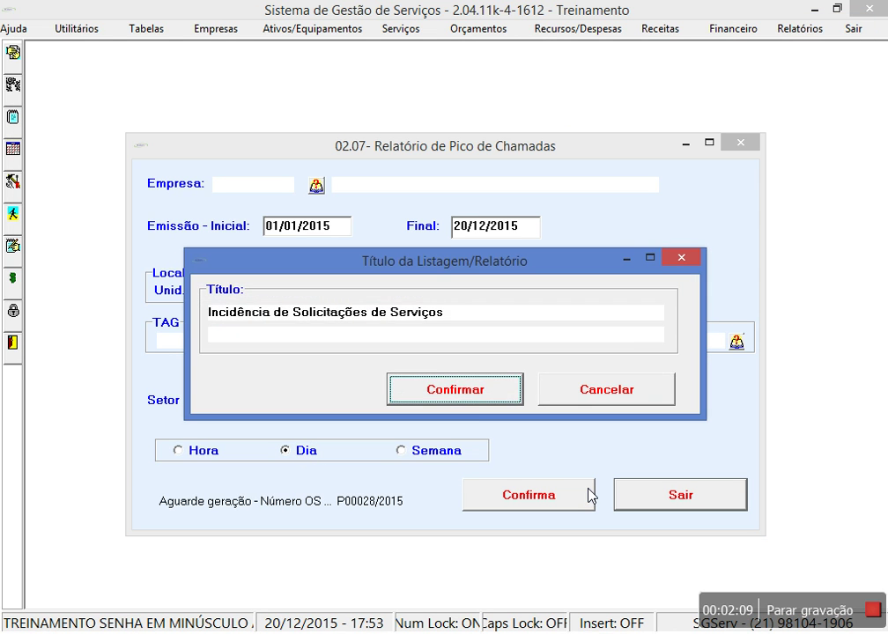
pyautogui.click(457, 389)
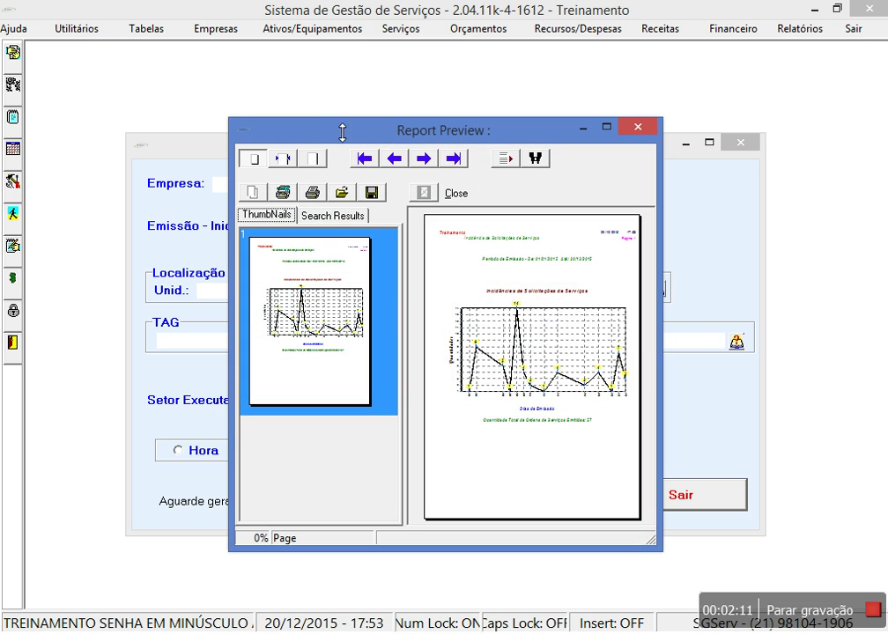
pyautogui.click(313, 158)
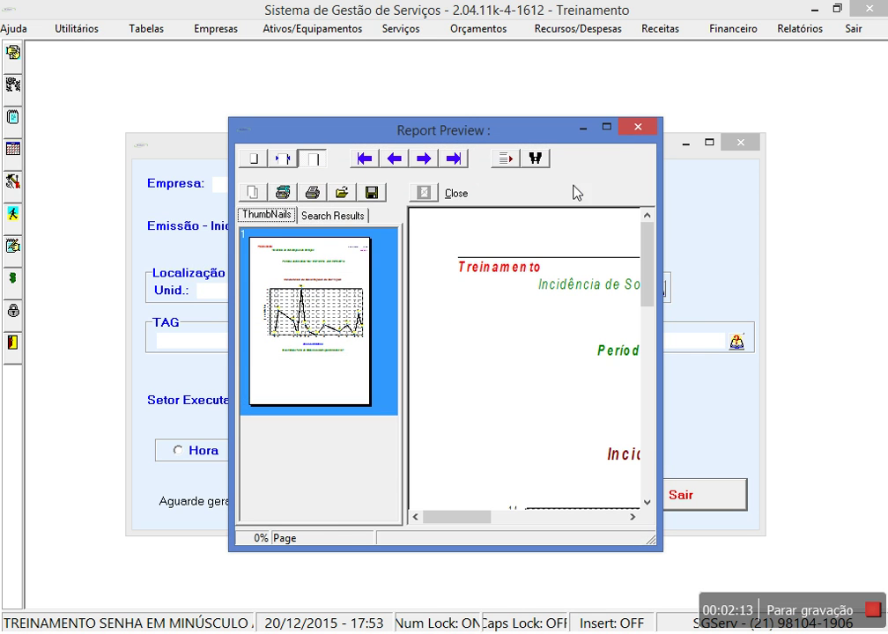
pyautogui.click(606, 127)
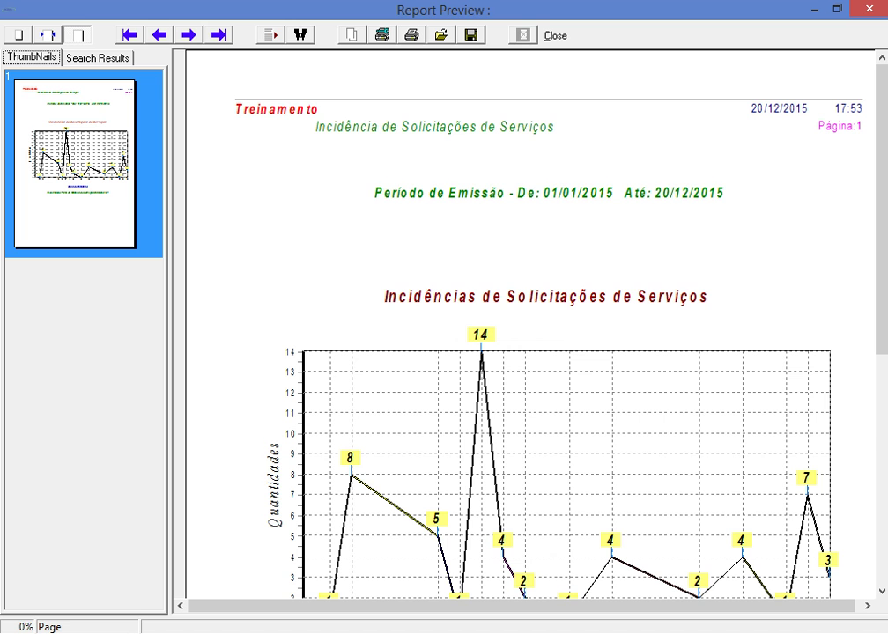
# Step: Examine the chart of service requests by day of emission, including its reporting period, and close the preview
pyautogui.scroll(-3, 505, 329)
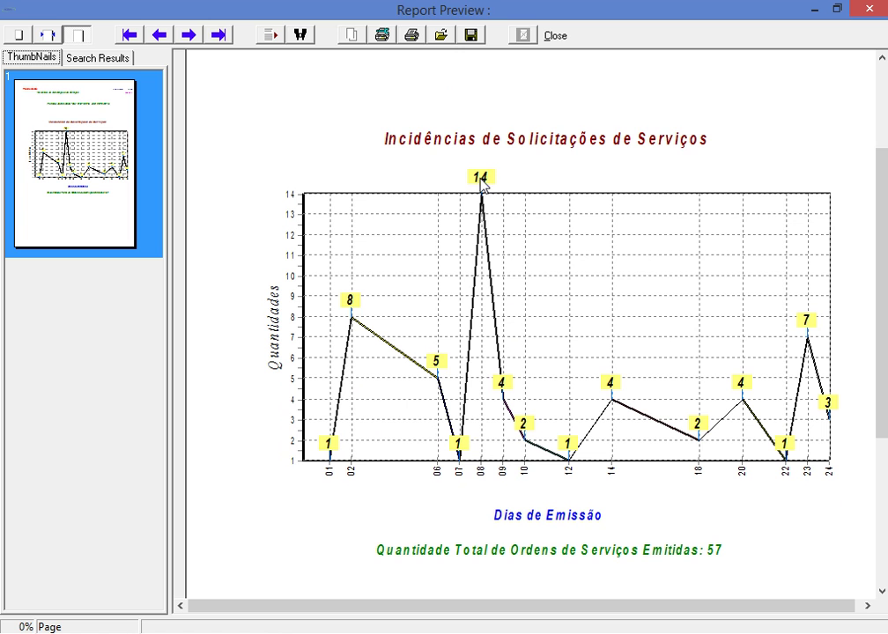
pyautogui.scroll(5, 878, 337)
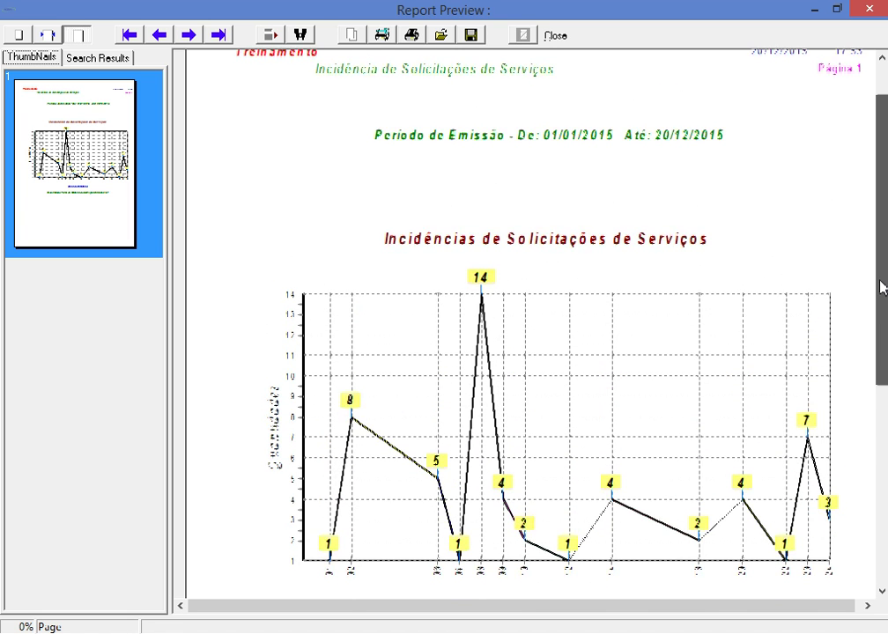
pyautogui.scroll(-4, 528, 335)
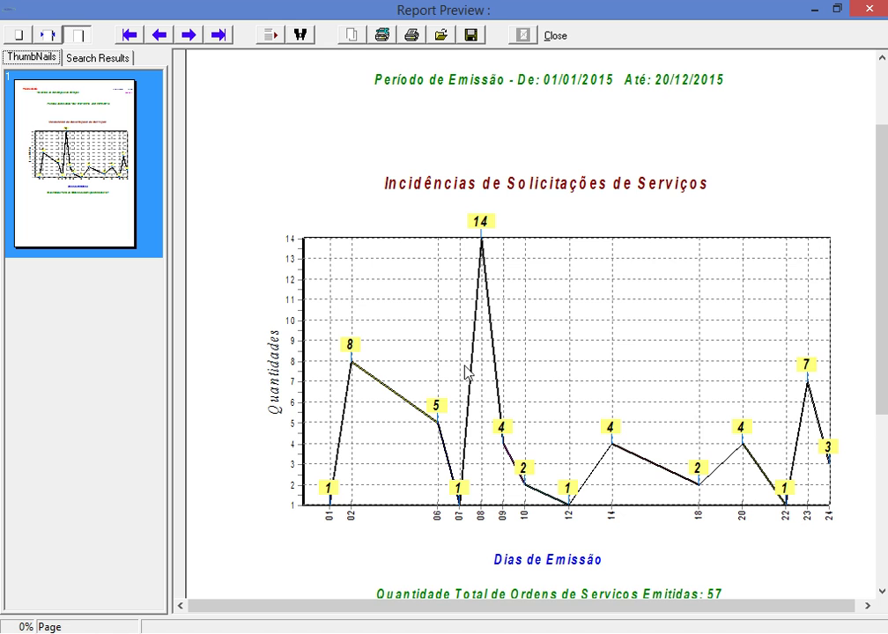
pyautogui.scroll(-2, 883, 377)
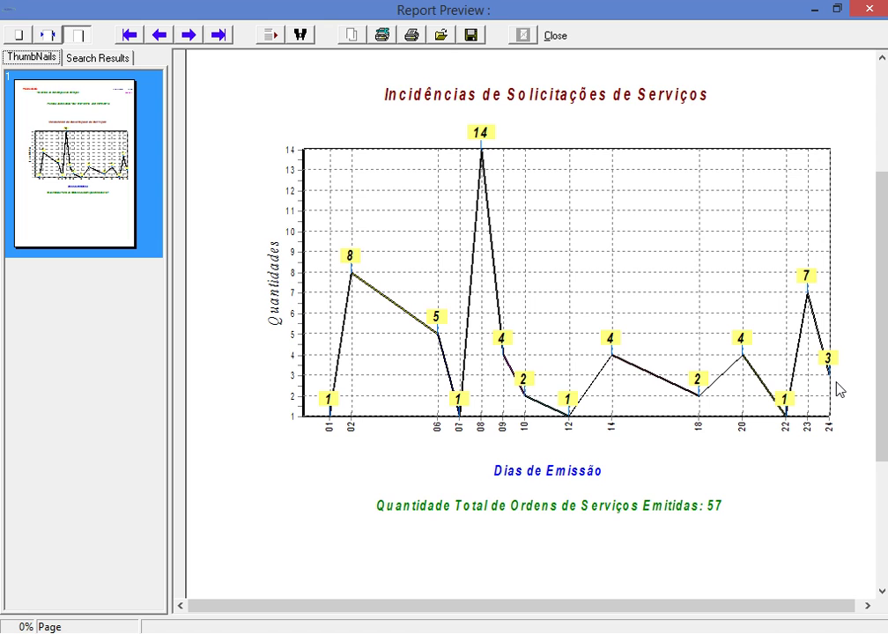
pyautogui.click(551, 35)
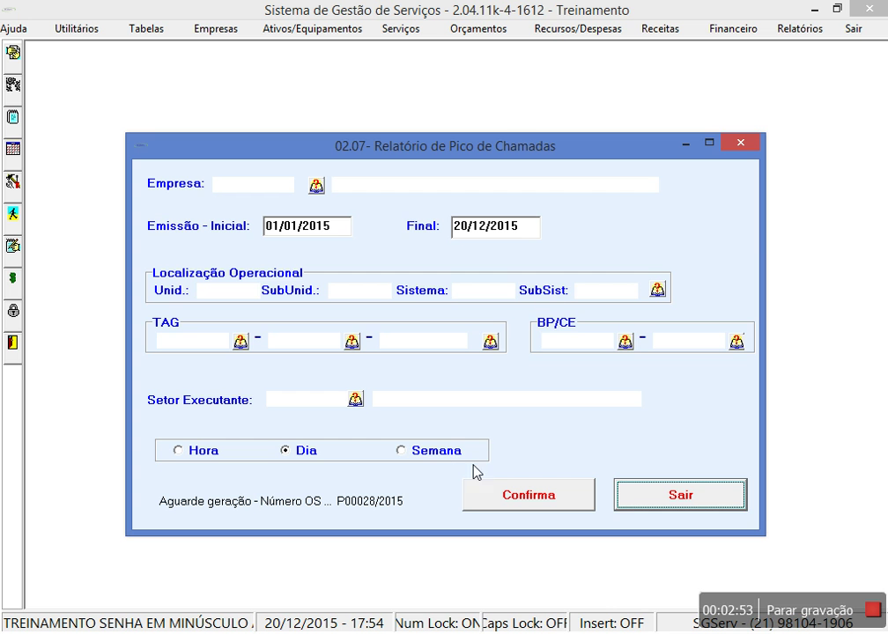
# Step: Generate the call-peak report by week (Semana) with its default title and enlarge the preview to full screen
pyautogui.click(416, 450)
pyautogui.click(573, 500)
pyautogui.click(509, 392)
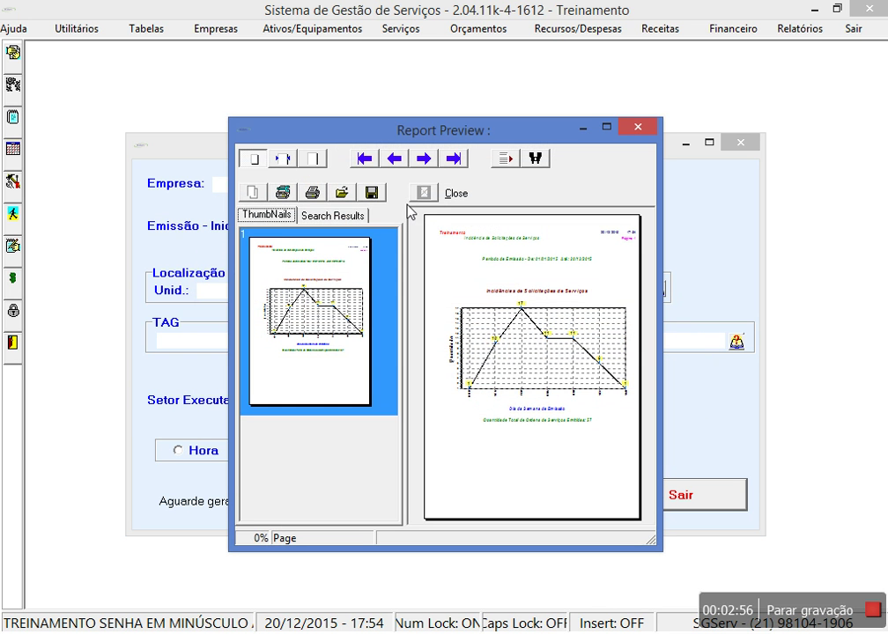
pyautogui.click(313, 159)
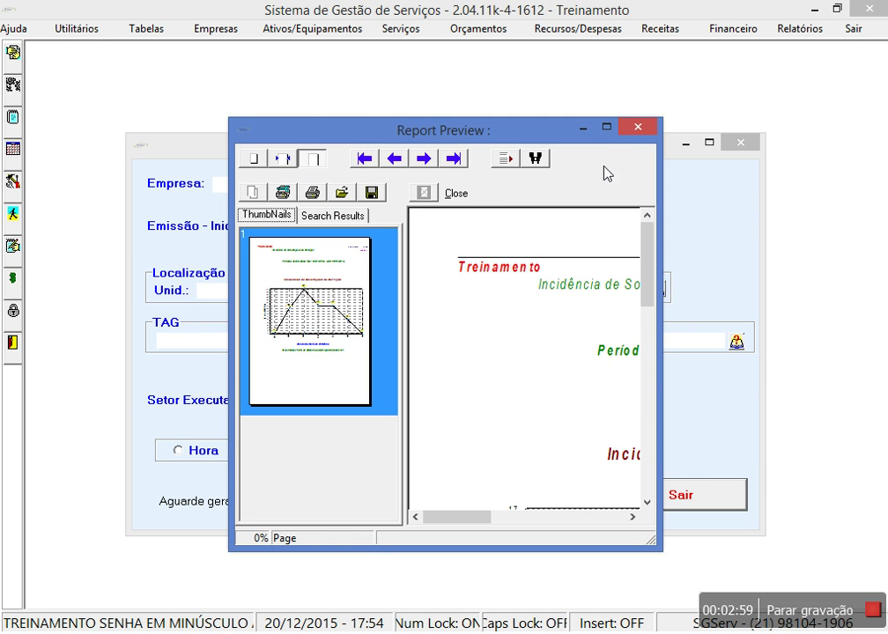
pyautogui.click(606, 128)
# Step: Examine the chart of service requests by weekday of emission, and close the preview and the report form
pyautogui.scroll(-3, 529, 326)
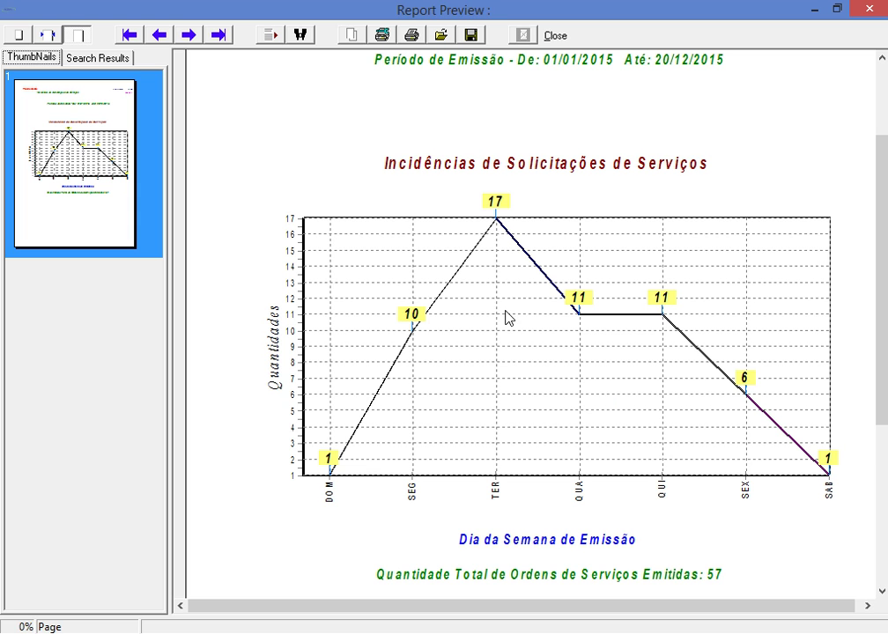
pyautogui.click(552, 36)
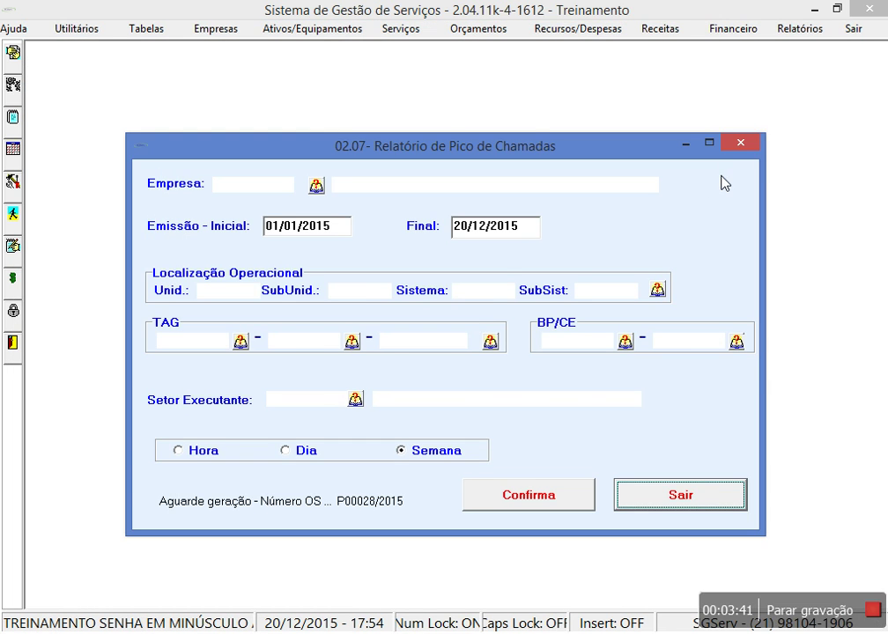
pyautogui.click(753, 148)
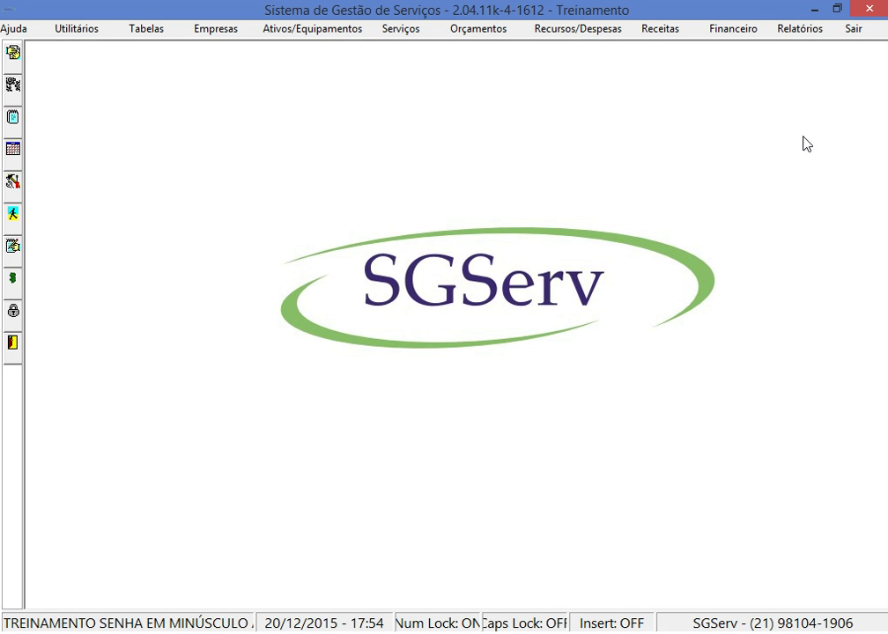
# Step: Open the service report 02.08- Tempo Médio de Realização do Serviço
pyautogui.click(796, 32)
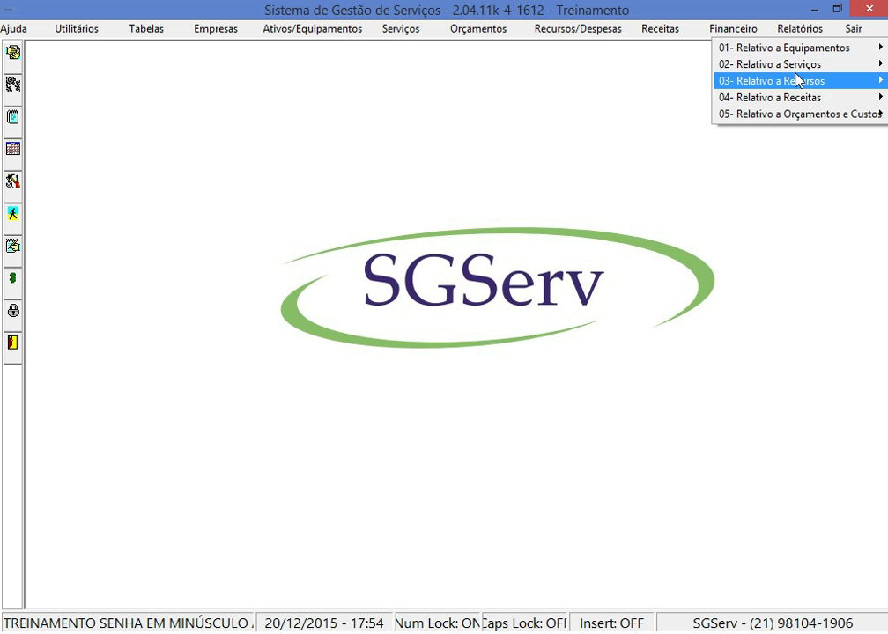
pyautogui.moveTo(795, 63)
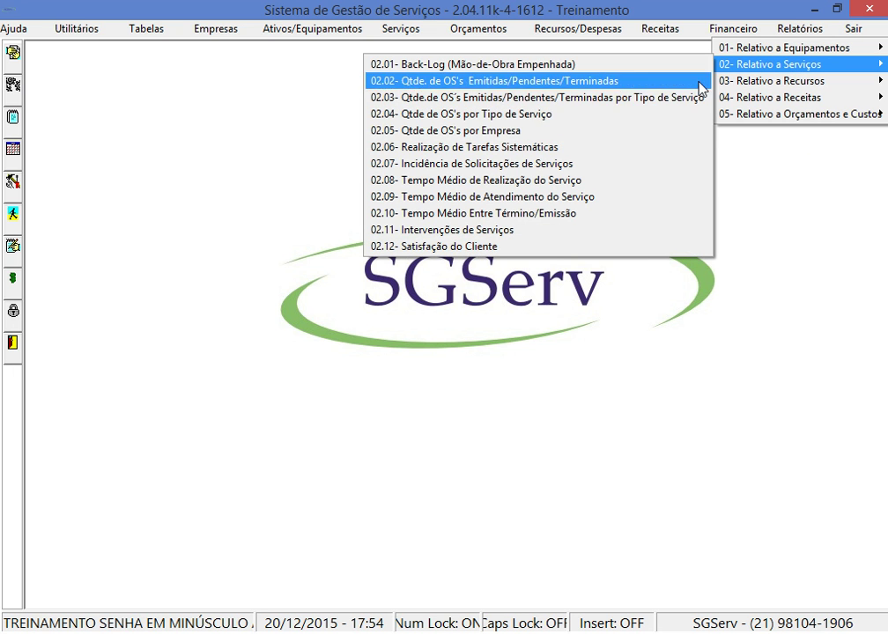
pyautogui.click(493, 181)
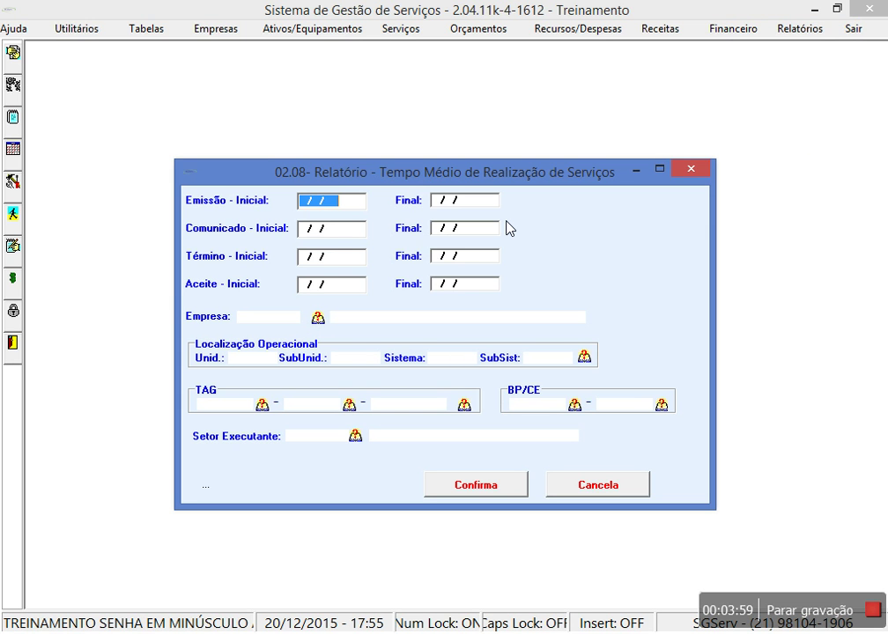
pyautogui.write('01')
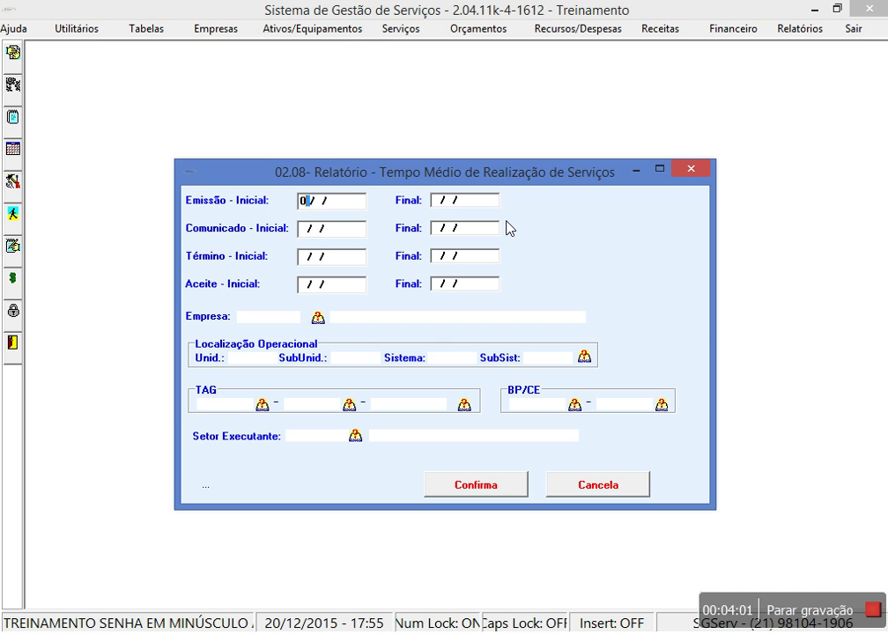
pyautogui.press('BackSpace')
pyautogui.press('BackSpace')
# Step: Generate the average service completion time report with all filters blank and its default title, and enlarge the preview
pyautogui.click(477, 485)
pyautogui.click(464, 388)
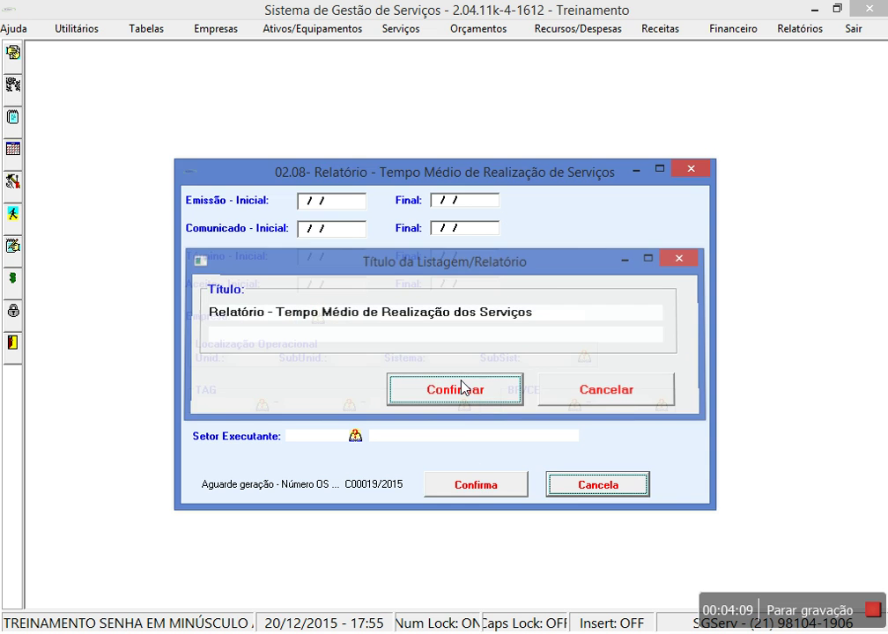
pyautogui.click(77, 35)
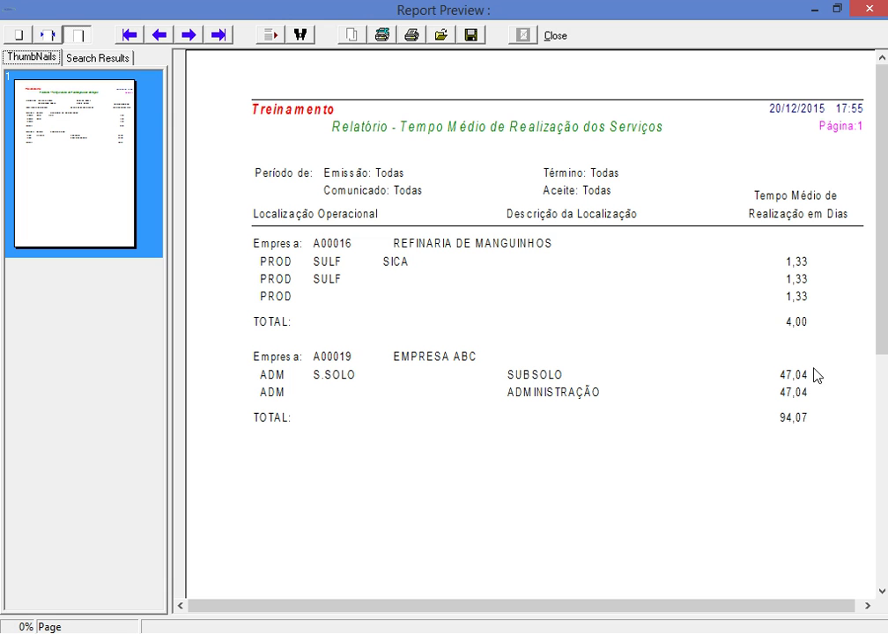
# Step: Examine the average completion times per company and operational location, and close the preview and the report form
pyautogui.moveTo(884, 311); pyautogui.dragTo(882, 461)
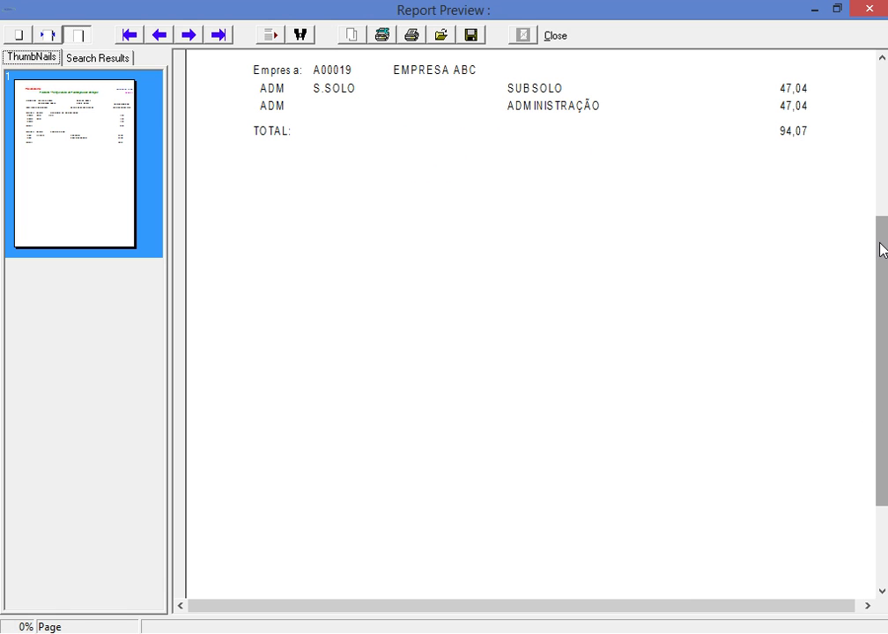
pyautogui.moveTo(882, 258)
pyautogui.mouseDown()
pyautogui.moveTo(881, 123)
pyautogui.moveTo(883, 256)
pyautogui.mouseUp()
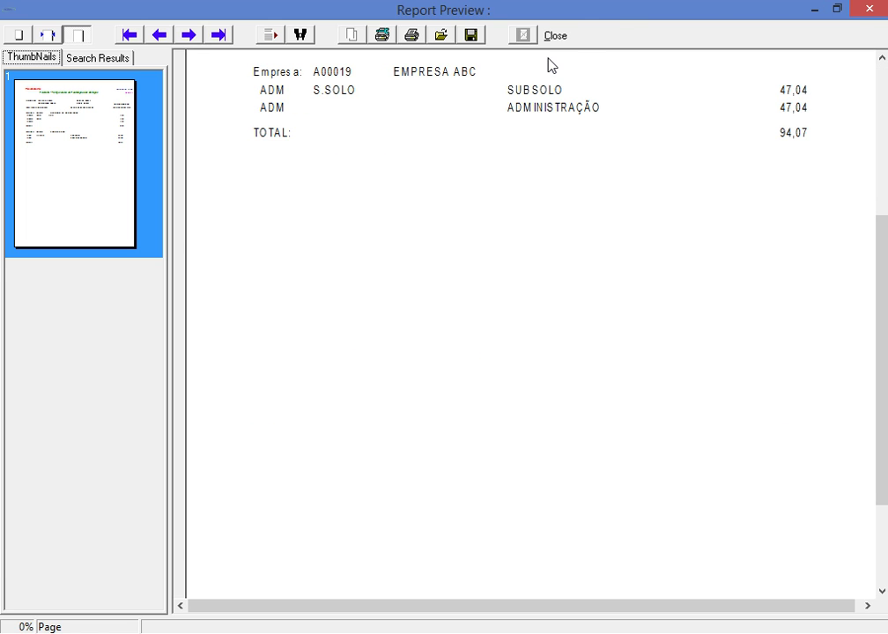
pyautogui.click(555, 35)
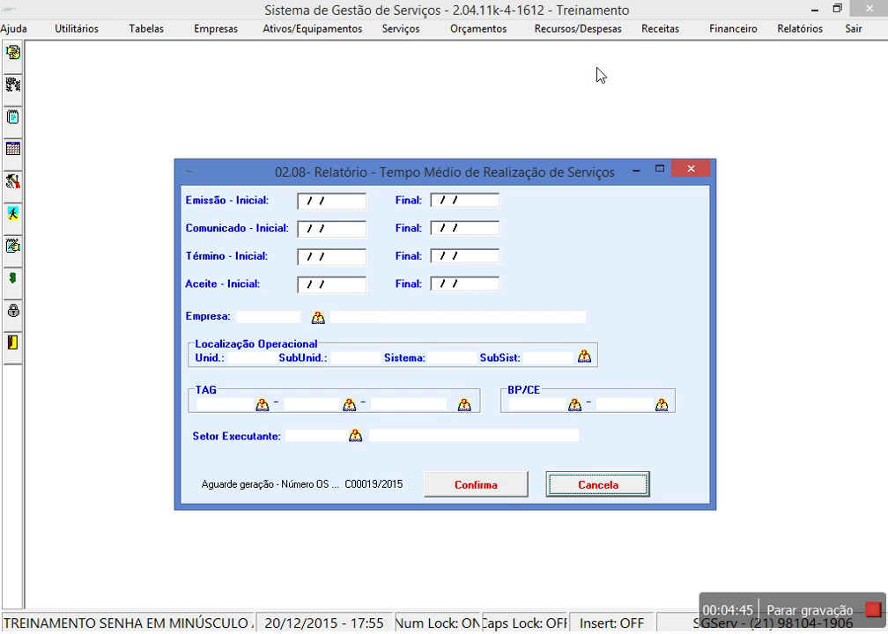
pyautogui.click(705, 176)
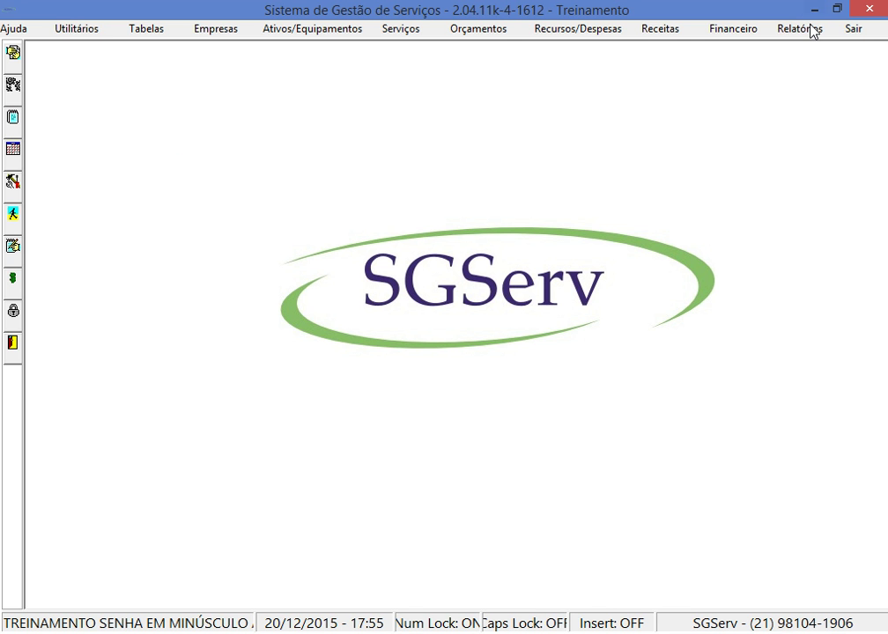
# Step: Open the service report 02.09- Tempo Médio de Atendimento do Serviço
pyautogui.click(806, 30)
pyautogui.moveTo(796, 74)
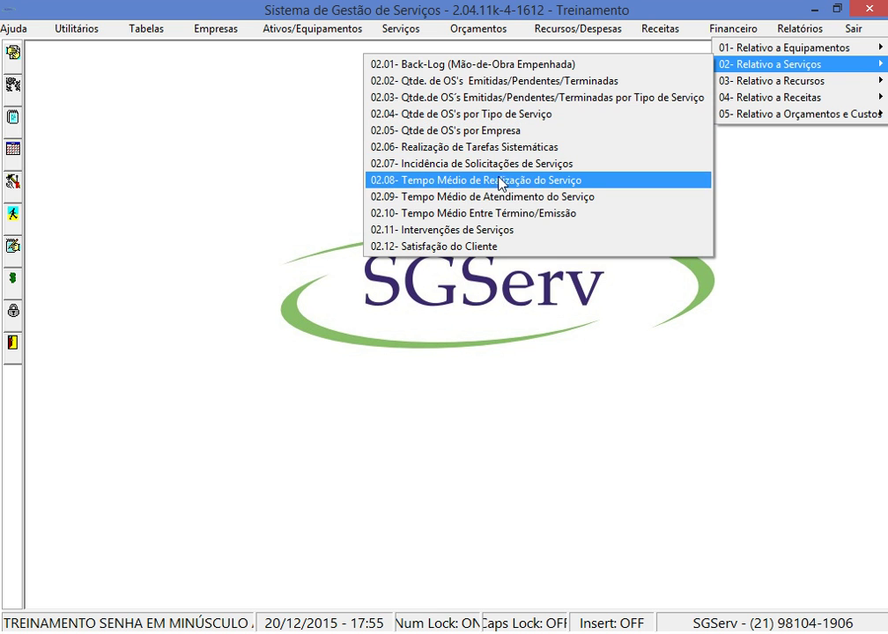
pyautogui.click(489, 197)
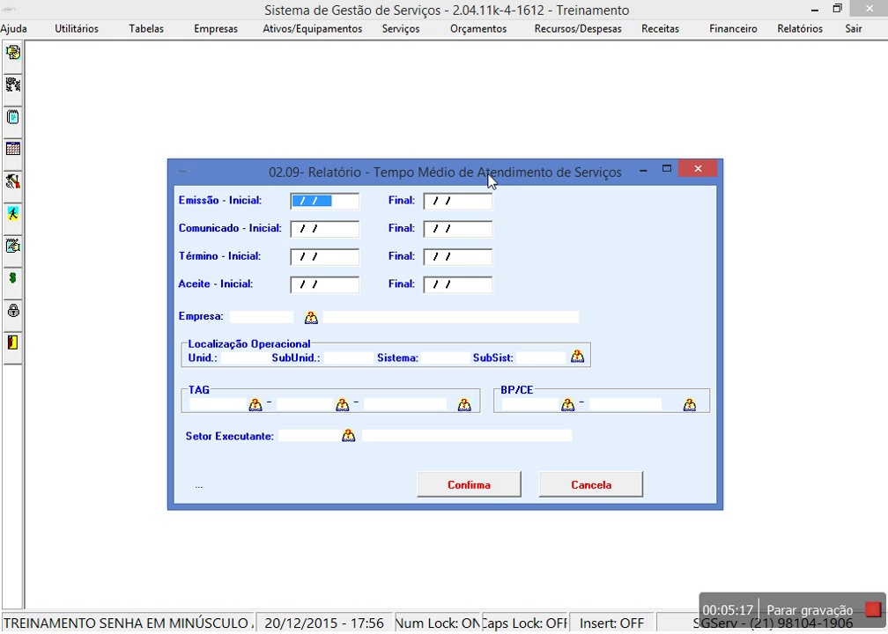
# Step: Generate the average service response time report with blank filters and its default title, review it enlarged, and close the preview and form
pyautogui.click(465, 493)
pyautogui.click(444, 399)
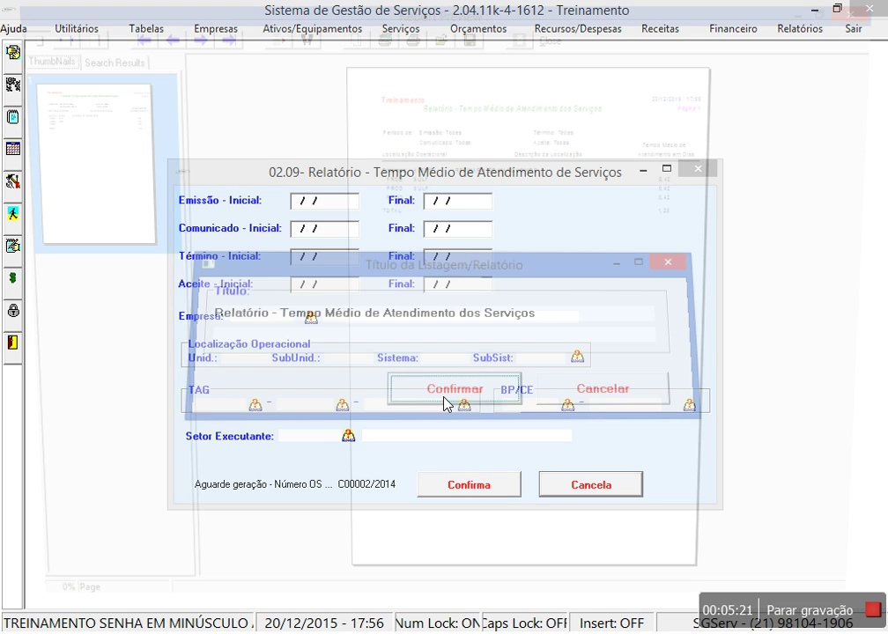
pyautogui.click(80, 35)
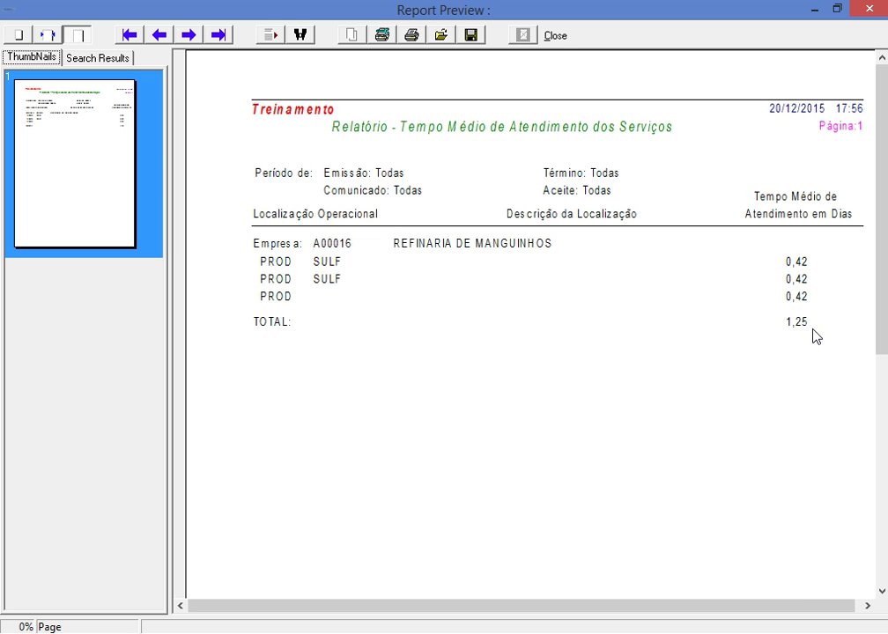
pyautogui.click(556, 39)
pyautogui.click(600, 486)
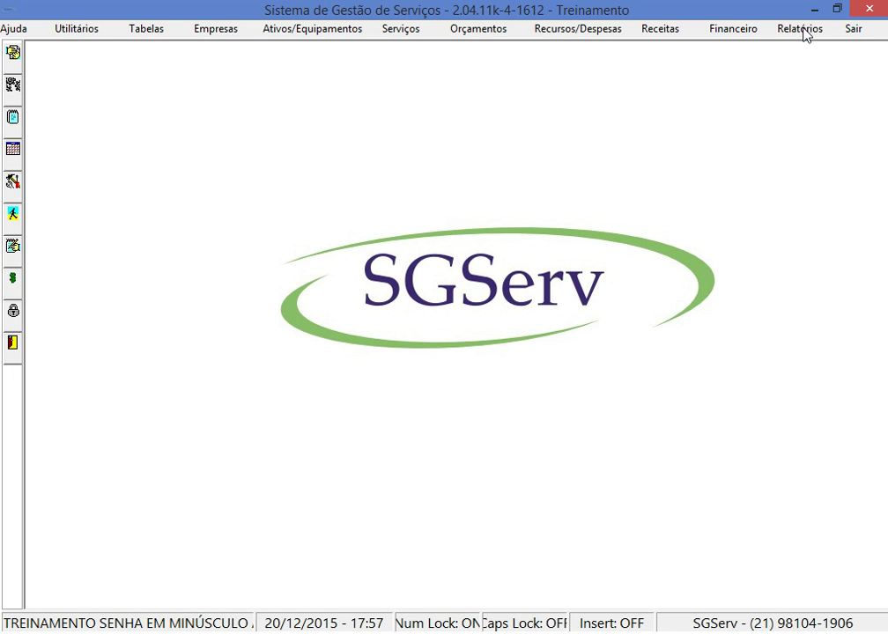
# Step: Generate the service report 02.10- Tempo Médio Entre Término/Emissão with blank filters and its default title, and enlarge the preview
pyautogui.click(804, 33)
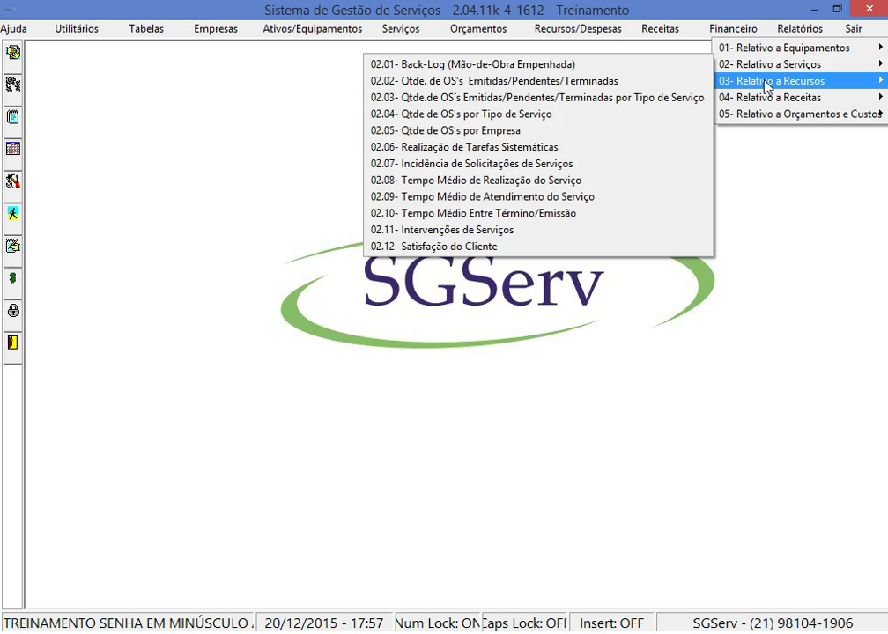
pyautogui.click(484, 213)
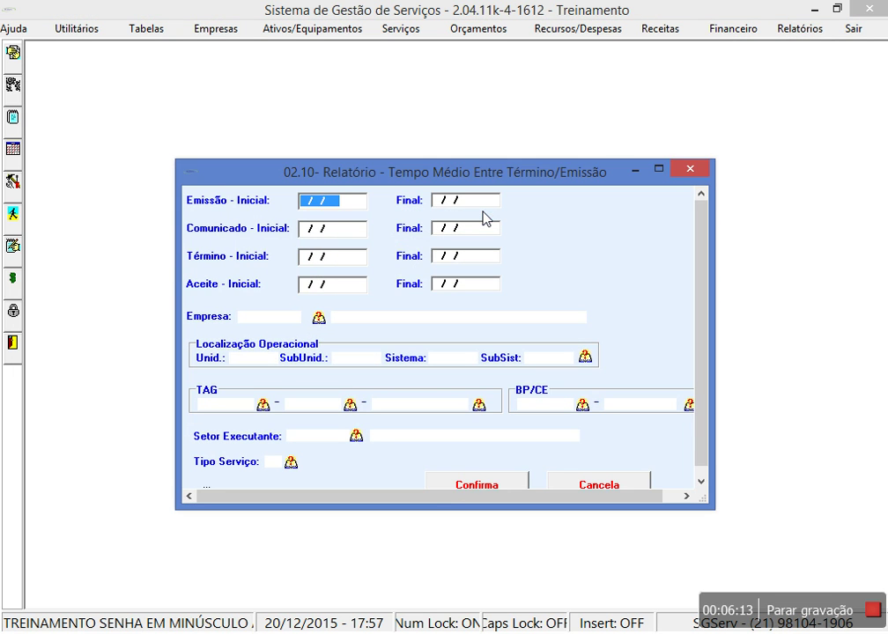
pyautogui.click(465, 483)
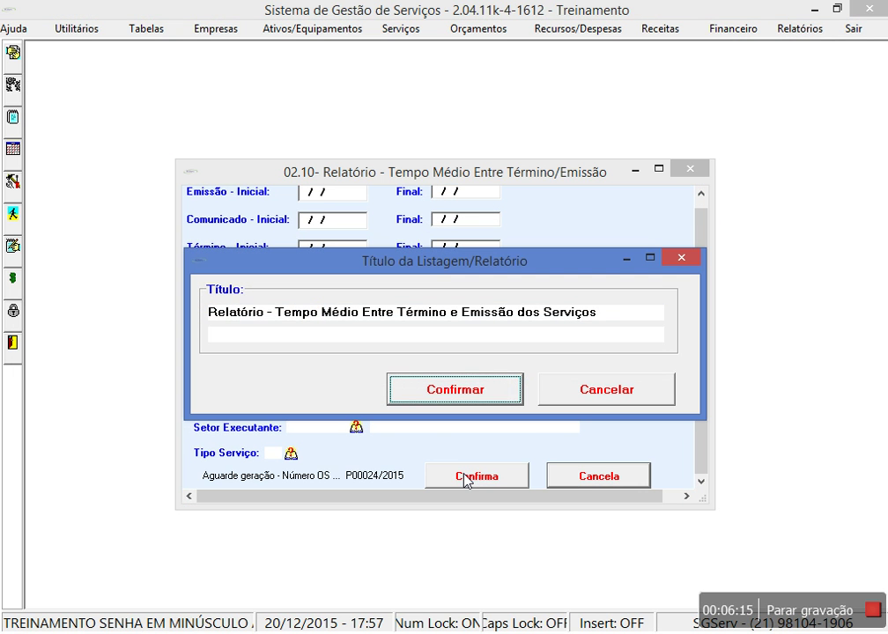
pyautogui.click(438, 390)
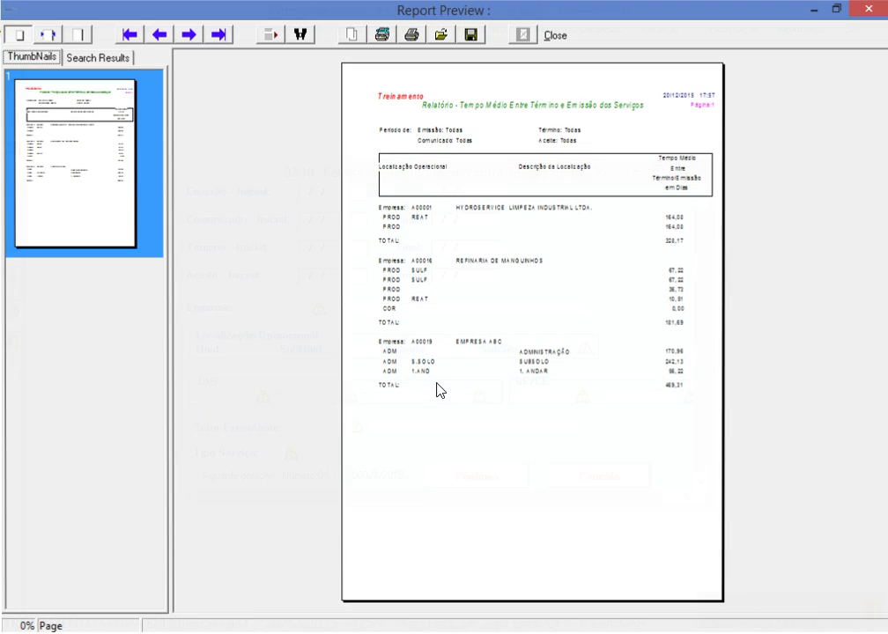
pyautogui.click(78, 35)
# Step: Examine the average days between issue and completion for every company and location, and close the preview and the report form
pyautogui.moveTo(881, 259); pyautogui.dragTo(881, 333)
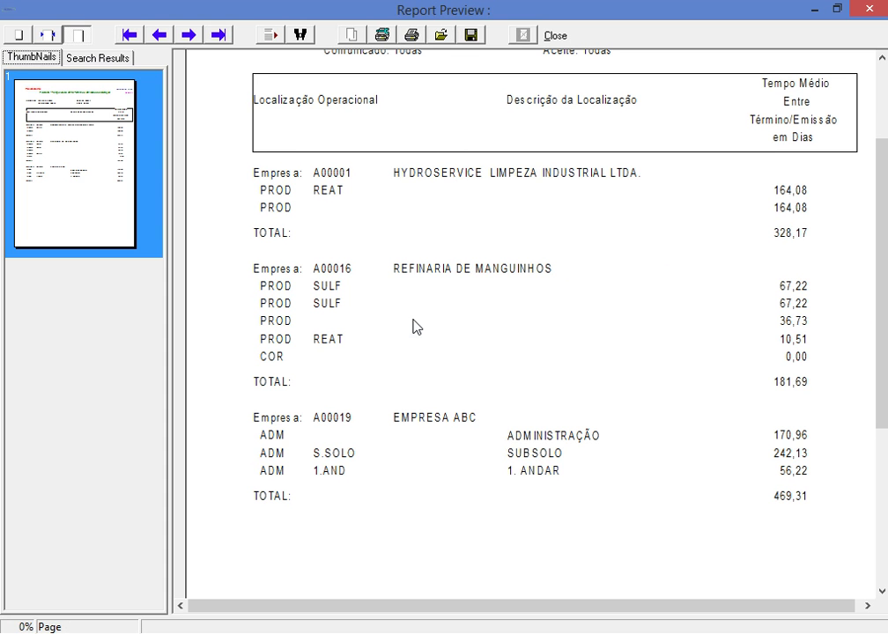
pyautogui.moveTo(880, 290); pyautogui.dragTo(881, 370)
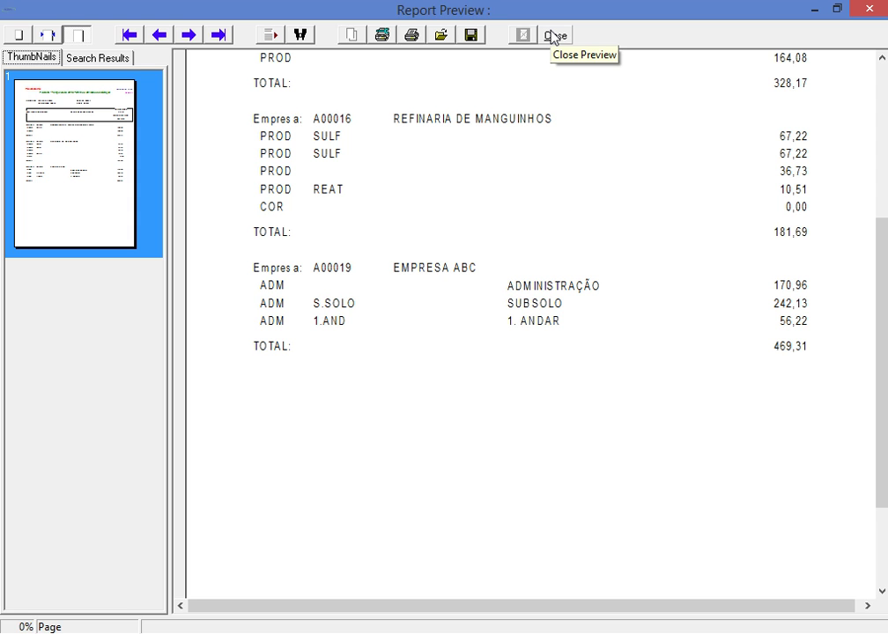
pyautogui.moveTo(881, 287); pyautogui.dragTo(874, 173)
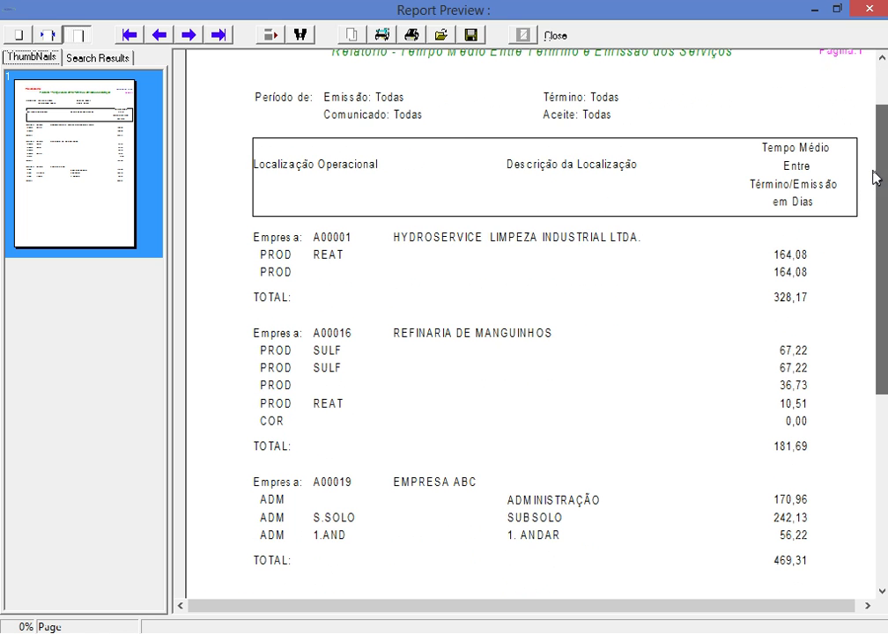
pyautogui.click(540, 37)
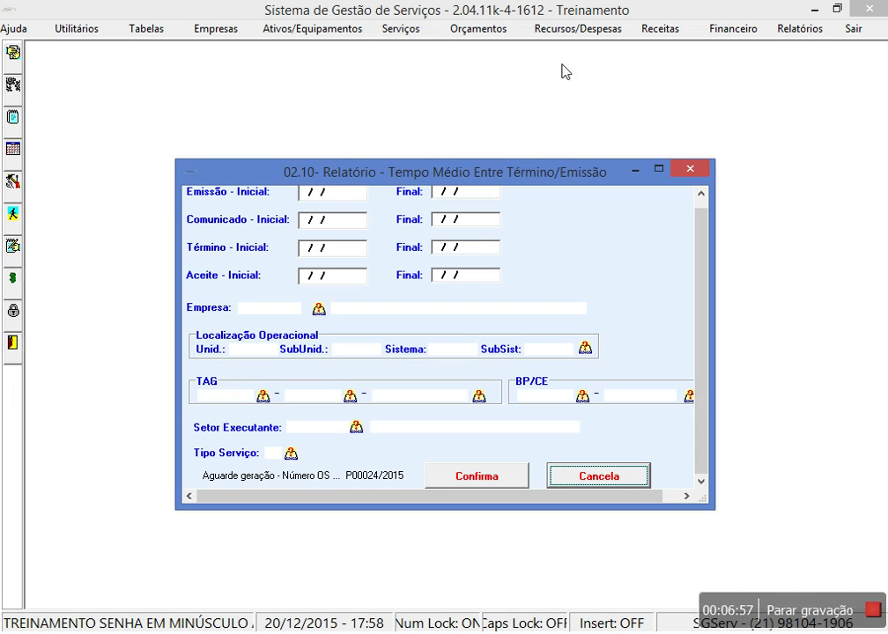
pyautogui.click(692, 173)
# Step: Open the service report 02.11- Intervenções de Serviços and set it to a chart by TAG for service type P
pyautogui.click(799, 29)
pyautogui.moveTo(788, 66)
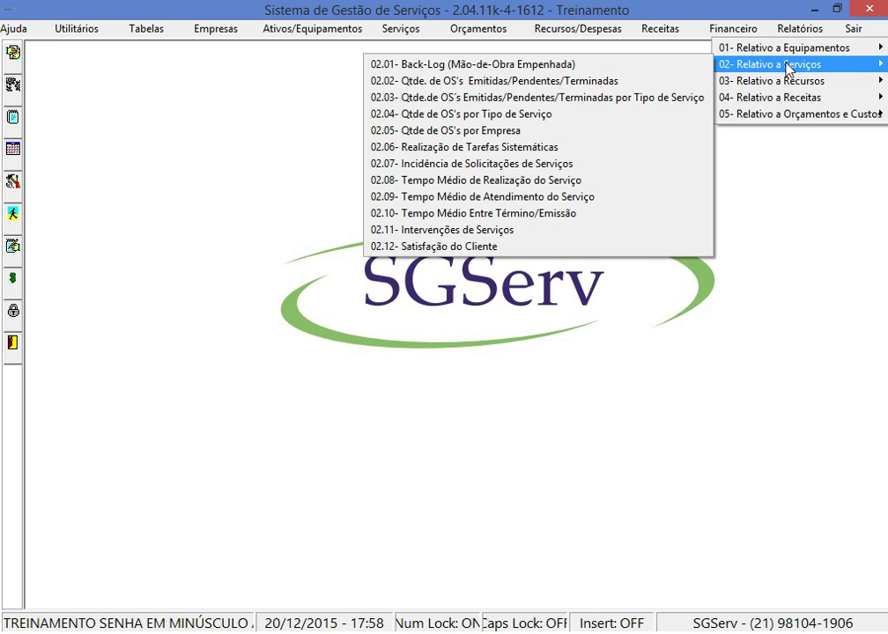
pyautogui.click(500, 231)
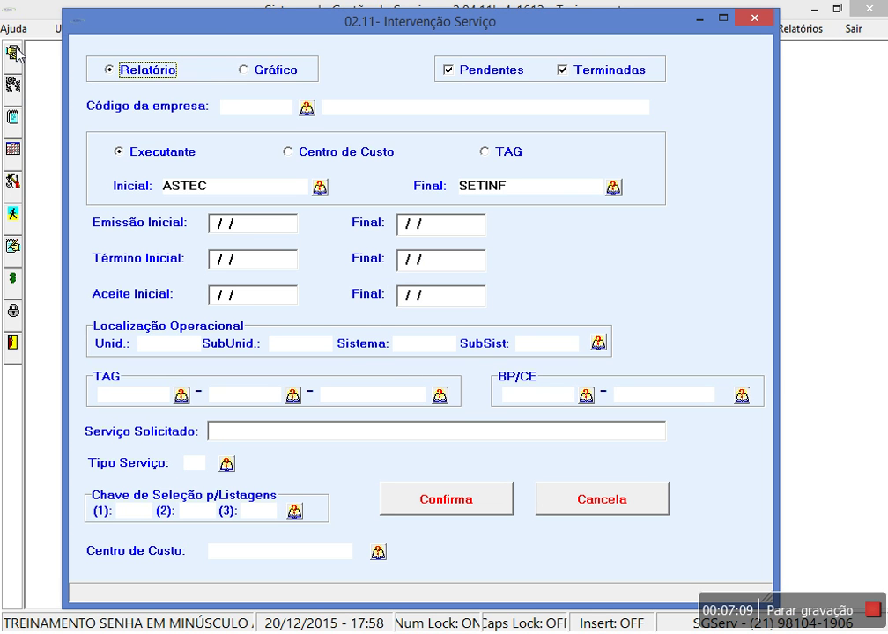
pyautogui.click(259, 78)
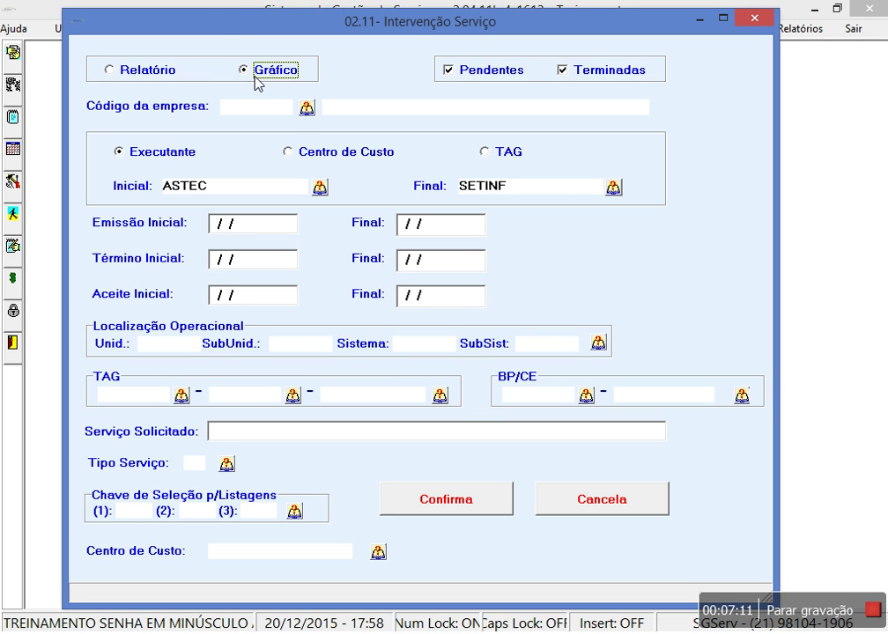
pyautogui.click(483, 152)
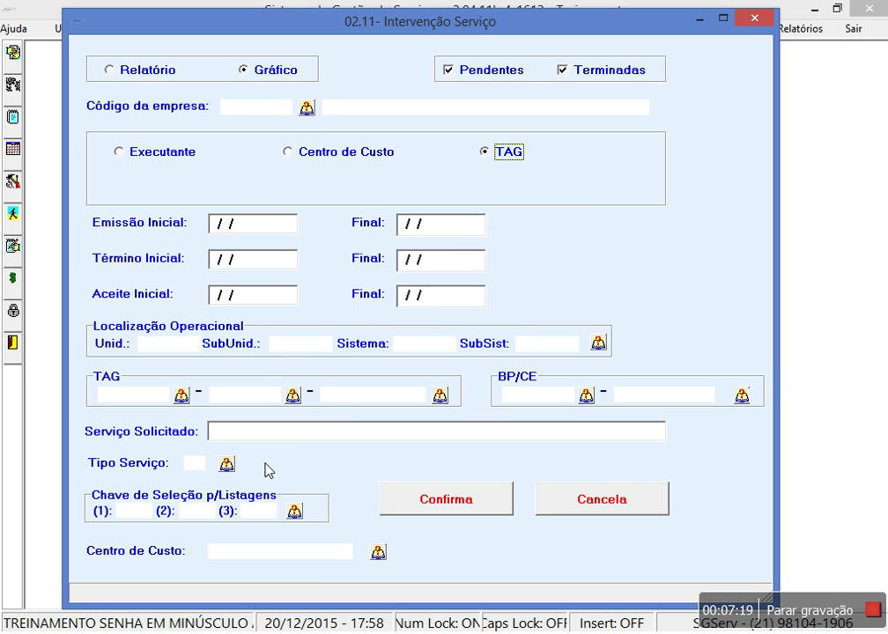
pyautogui.click(197, 465)
pyautogui.write('P')
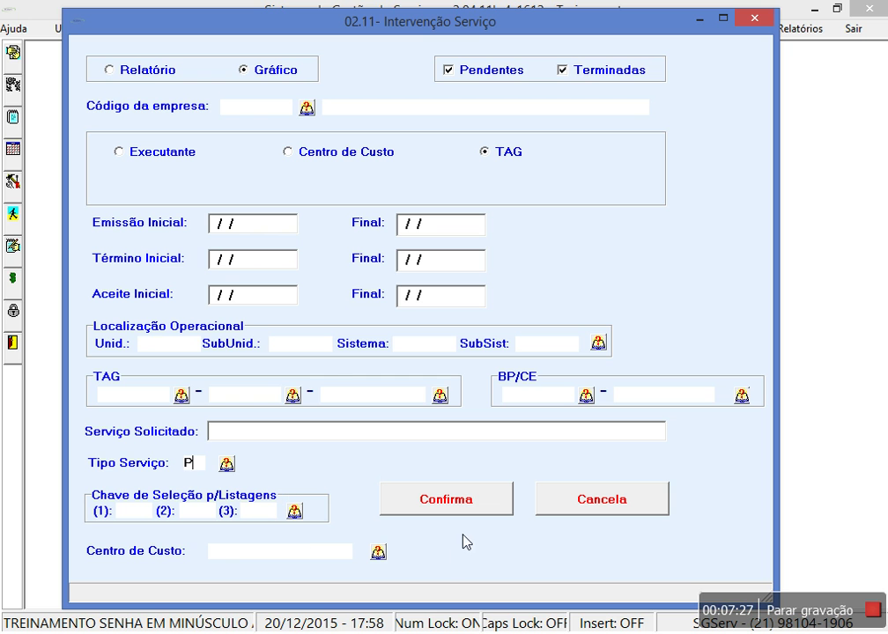
# Step: Generate the preventive interventions chart by TAG with its default title, review it enlarged in a maximized preview, and close the preview
pyautogui.click(443, 509)
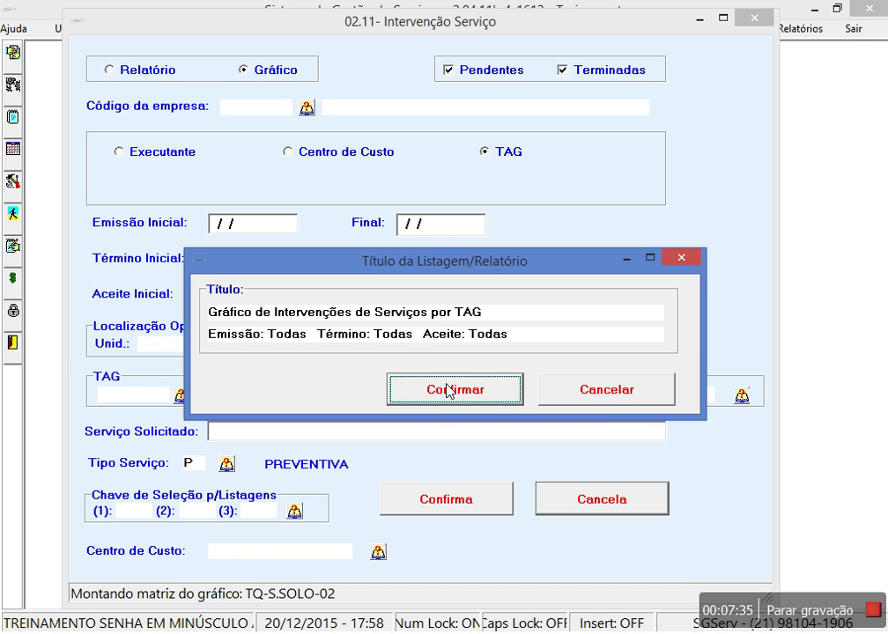
pyautogui.click(449, 391)
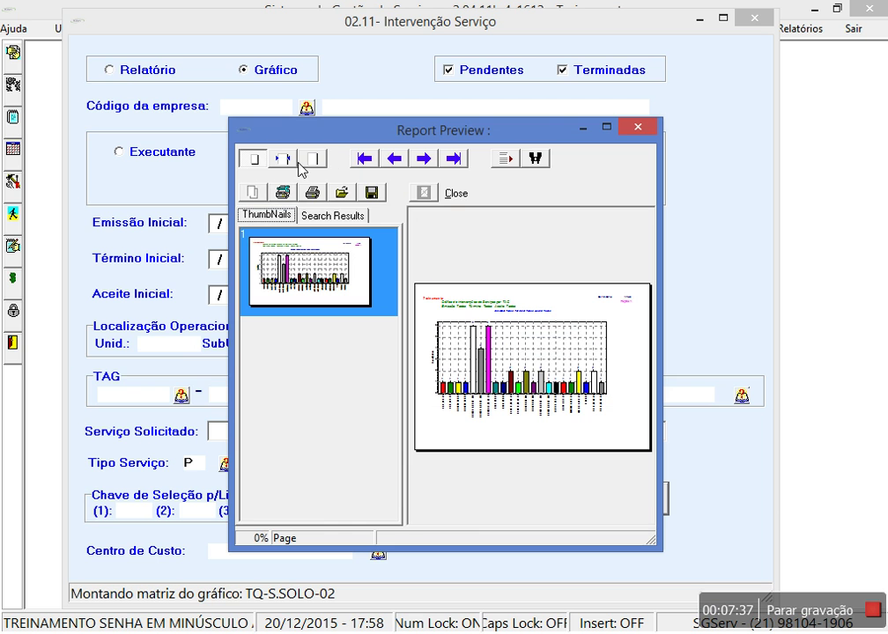
pyautogui.click(311, 161)
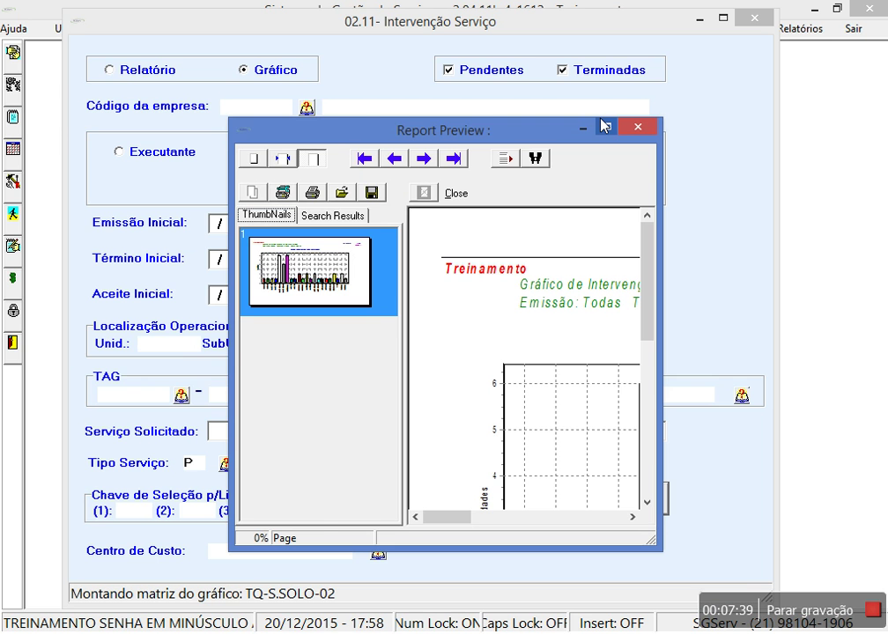
pyautogui.click(604, 126)
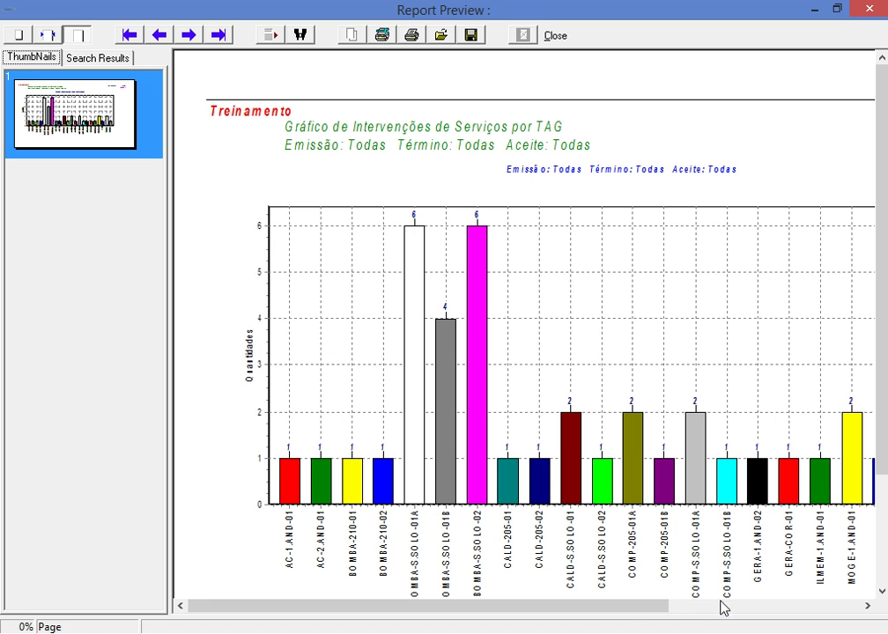
pyautogui.moveTo(630, 614); pyautogui.dragTo(548, 614)
pyautogui.click(557, 37)
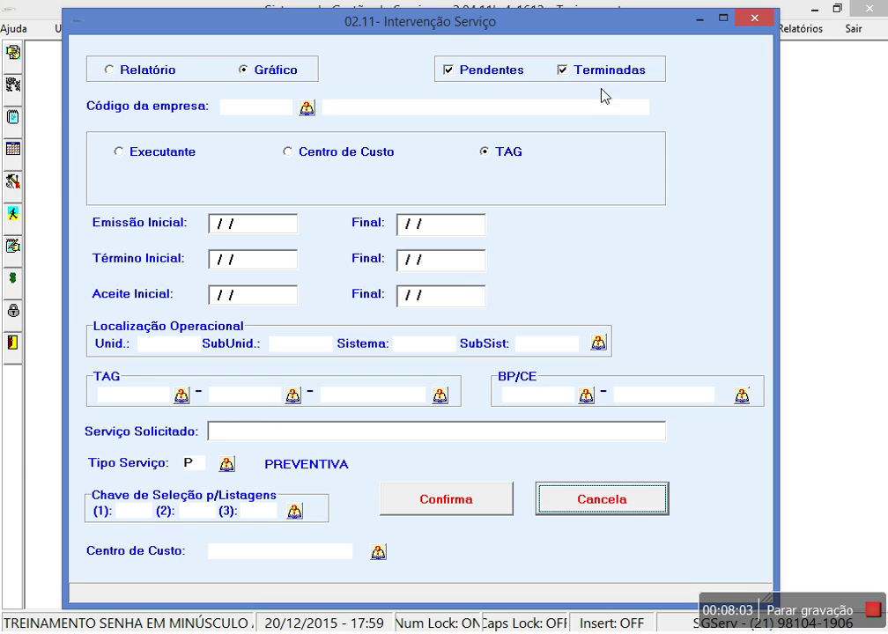
# Step: Set the service type to C, generate the interventions chart by TAG with its default title, and close the preview after reviewing it enlarged
pyautogui.write('C')
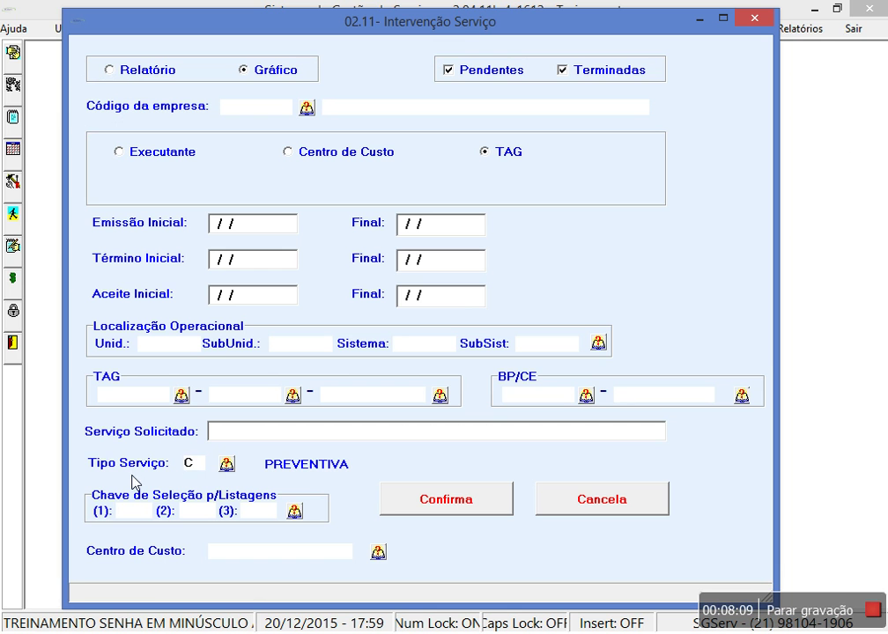
pyautogui.click(473, 495)
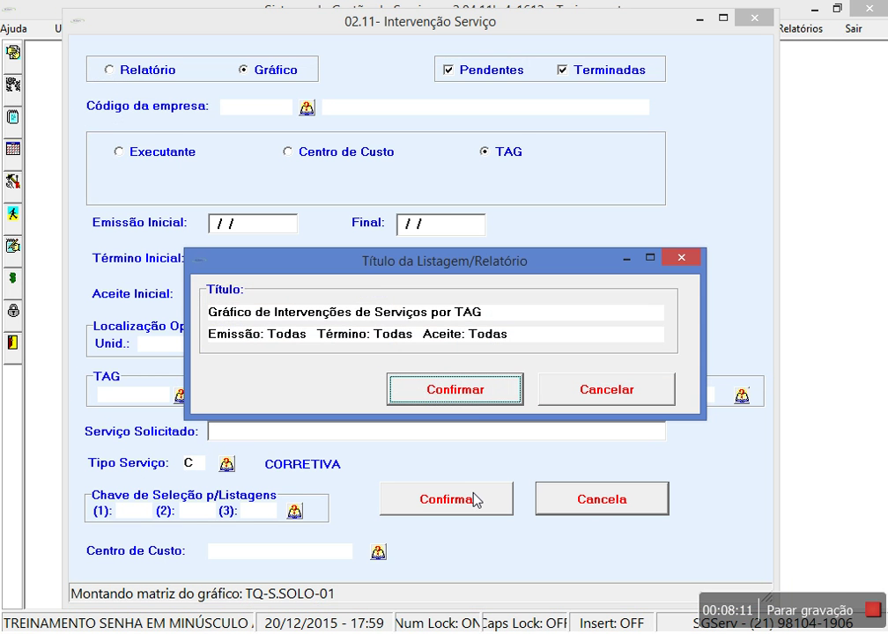
pyautogui.click(477, 398)
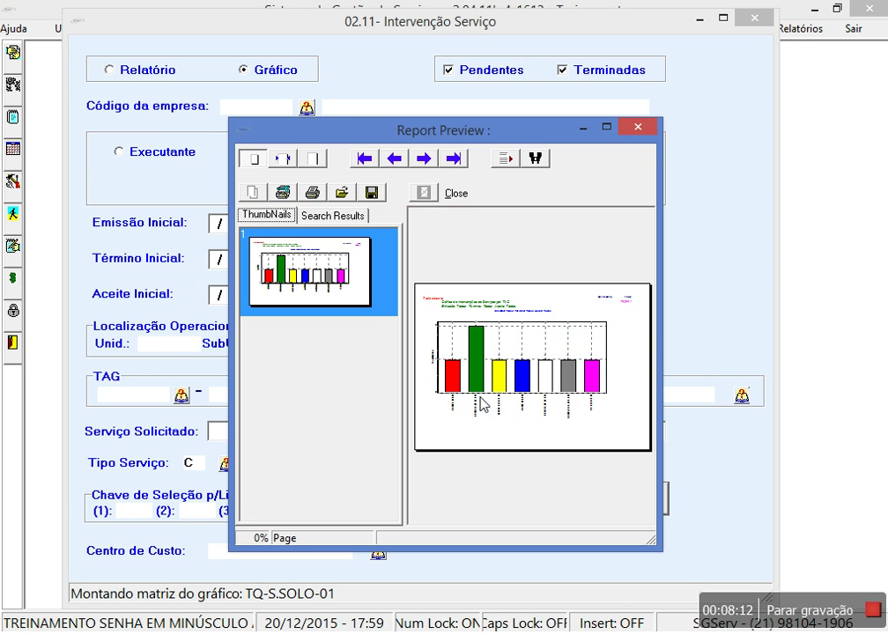
pyautogui.click(315, 157)
pyautogui.click(607, 130)
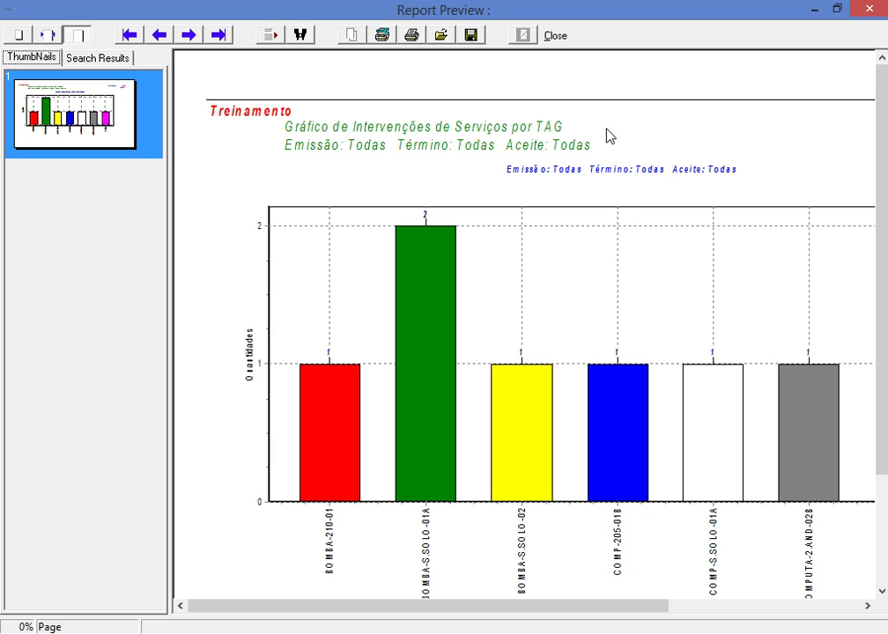
pyautogui.scroll(-3, 357, 537)
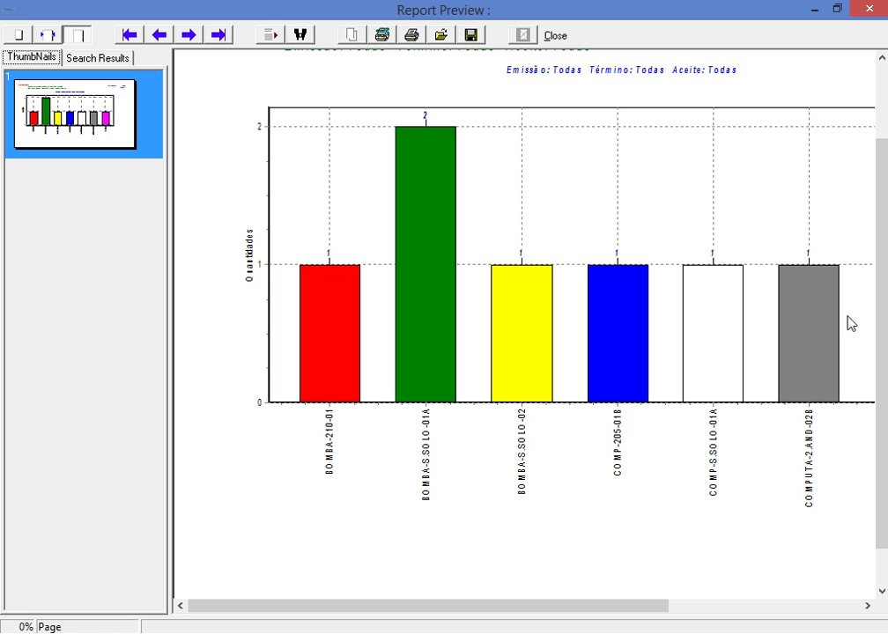
pyautogui.click(552, 35)
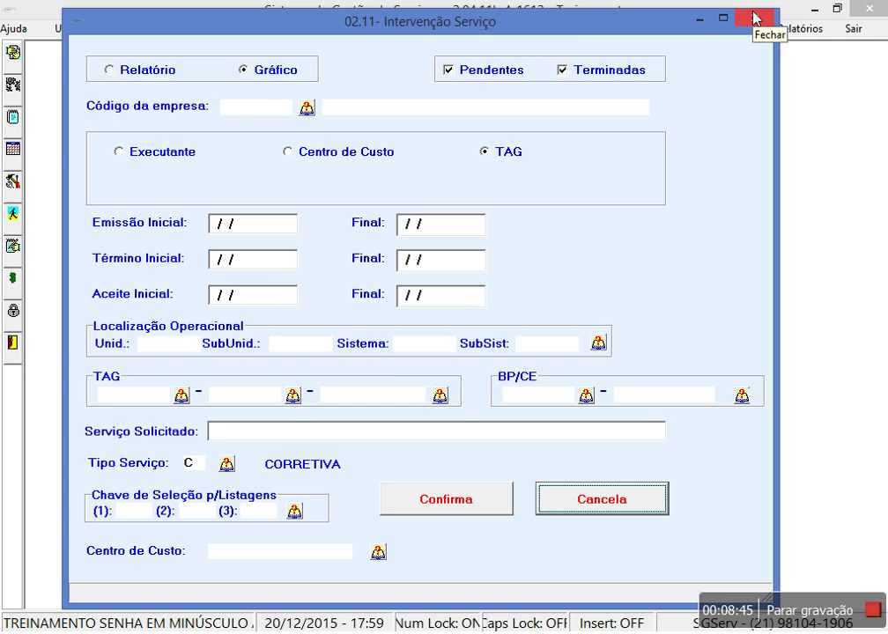
# Step: Switch the output to Relatório, generate the corrective interventions report by TAG with its default title, and close the preview after reviewing it enlarged
pyautogui.click(117, 73)
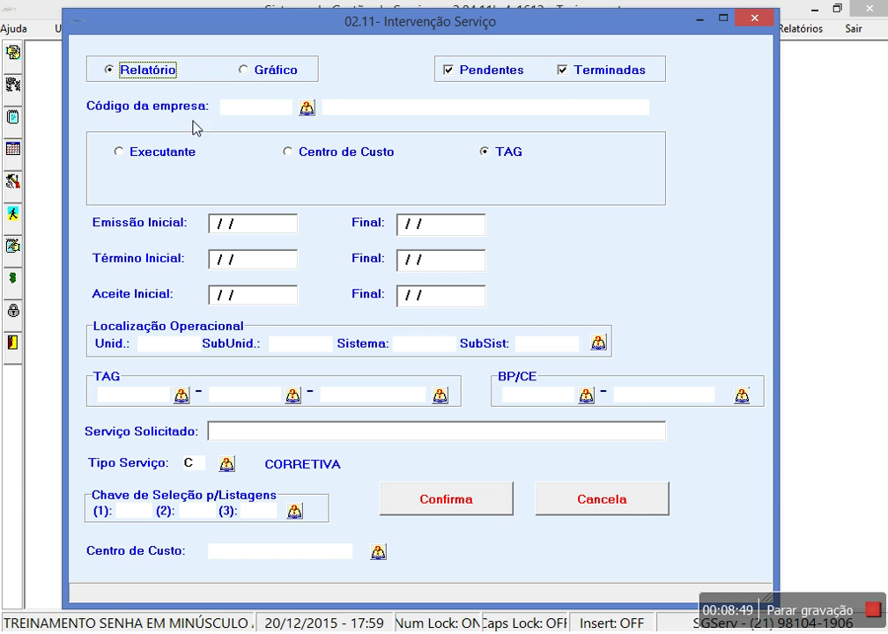
pyautogui.click(434, 495)
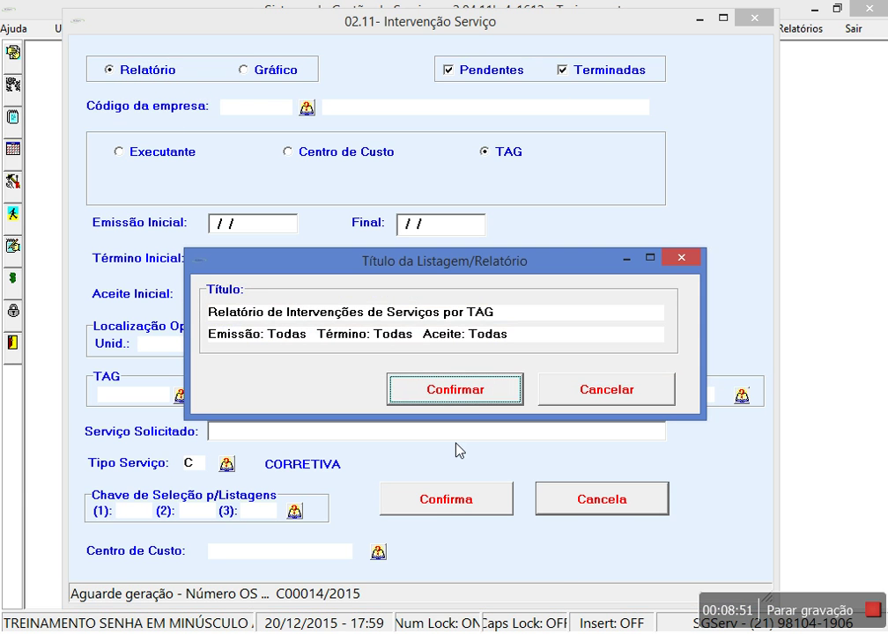
pyautogui.click(471, 390)
pyautogui.click(74, 35)
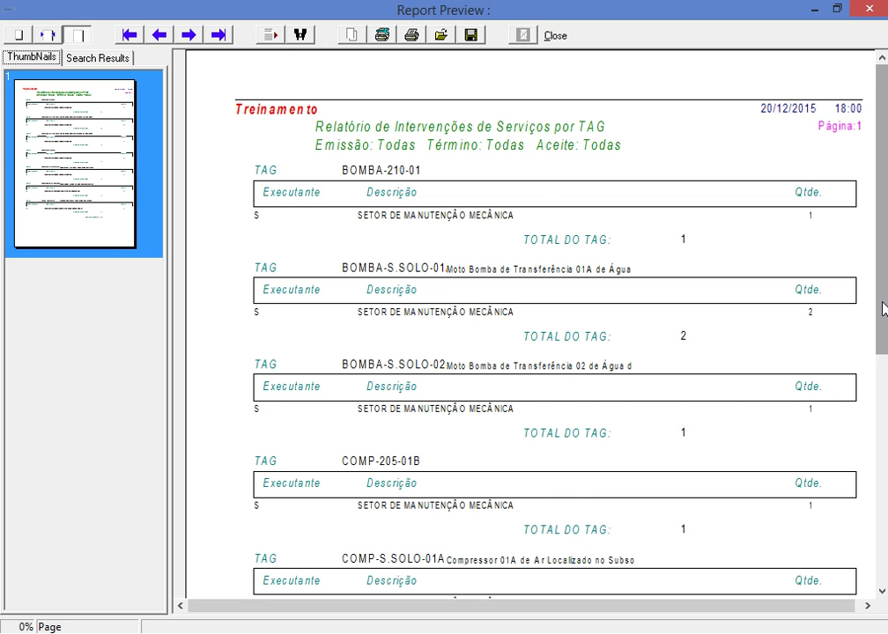
pyautogui.scroll(-2, 884, 308)
pyautogui.scroll(-6, 883, 307)
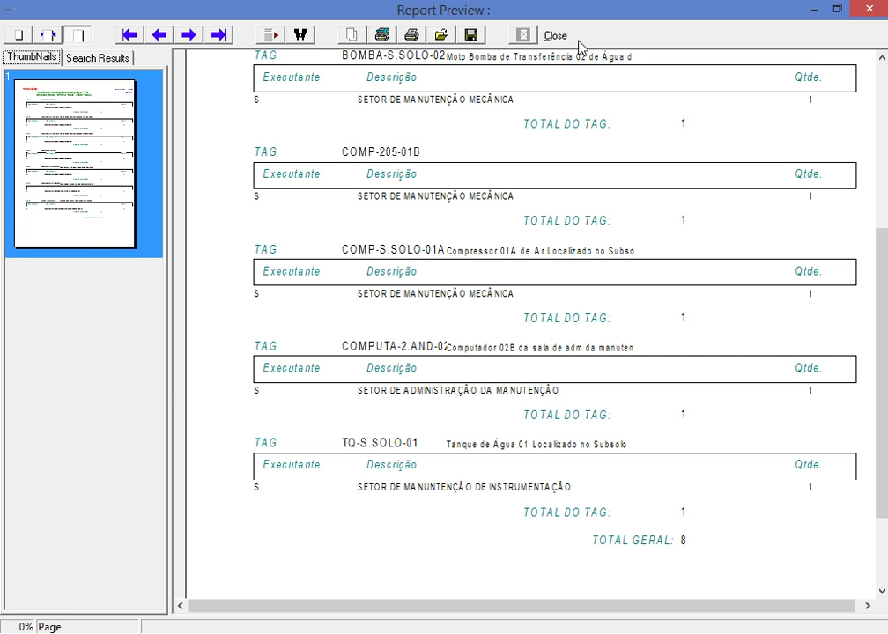
pyautogui.click(555, 35)
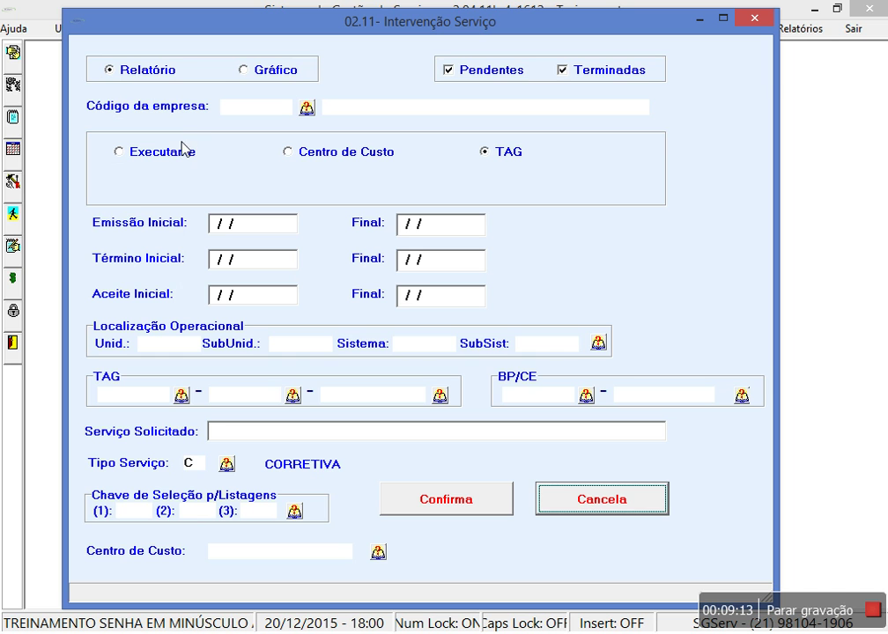
# Step: Generate the corrective interventions report by Centro de Custo for the range 3100 to 4000, with its default title
pyautogui.click(342, 155)
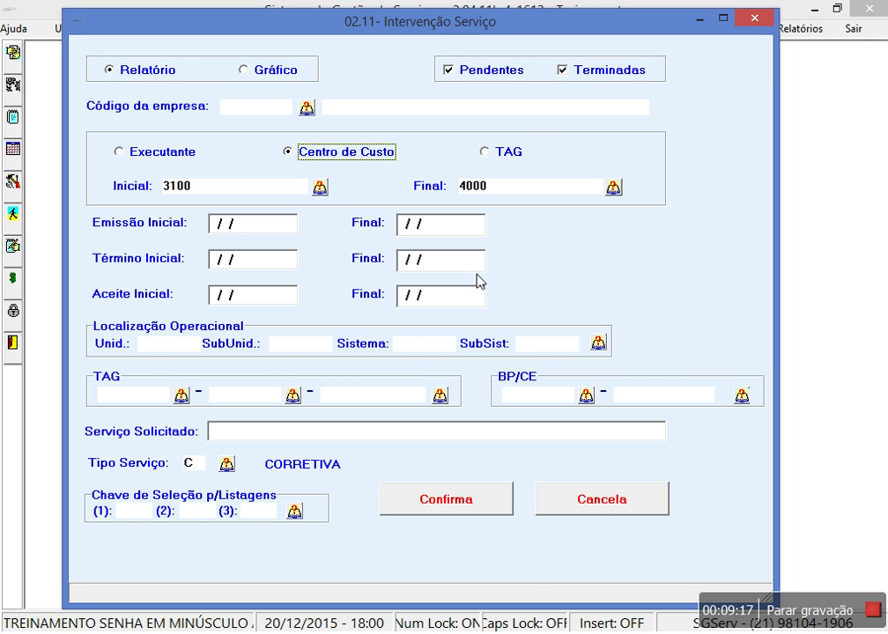
pyautogui.click(460, 509)
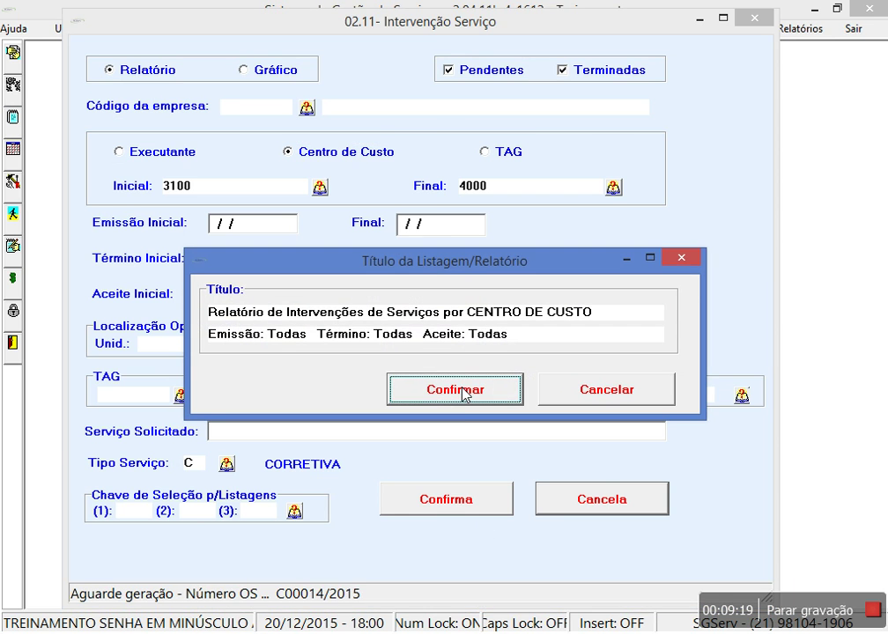
pyautogui.click(464, 390)
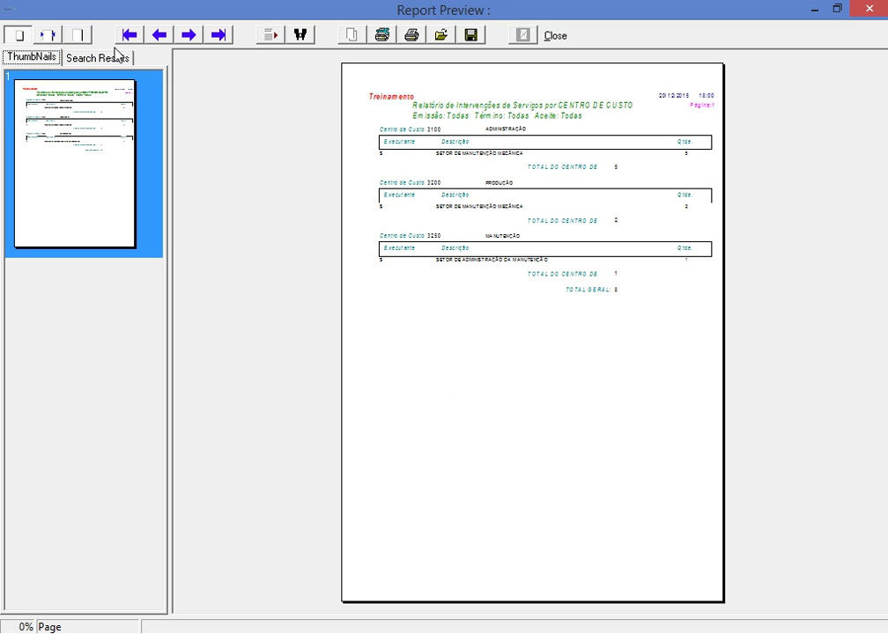
# Step: Review the Centro de Custo interventions report at enlarged size and close the preview
pyautogui.click(78, 36)
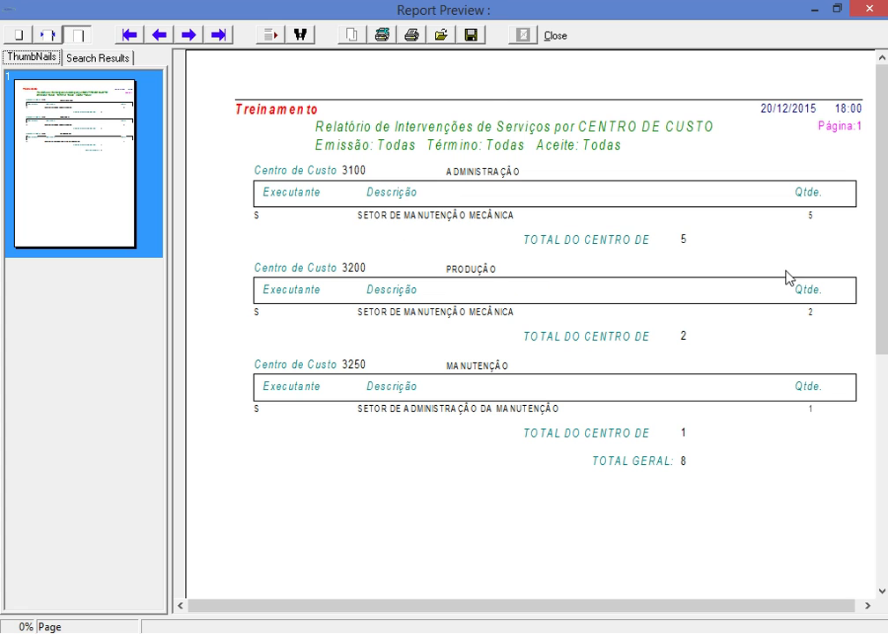
pyautogui.click(566, 35)
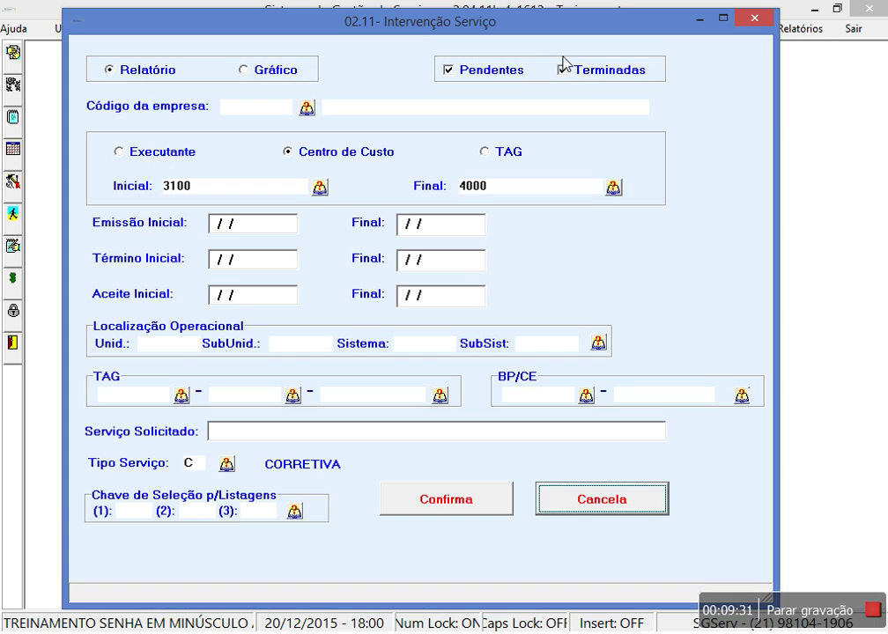
# Step: Clear the service type, switch the output to Gráfico, and generate the interventions chart by Executante with its default title
pyautogui.click(191, 463)
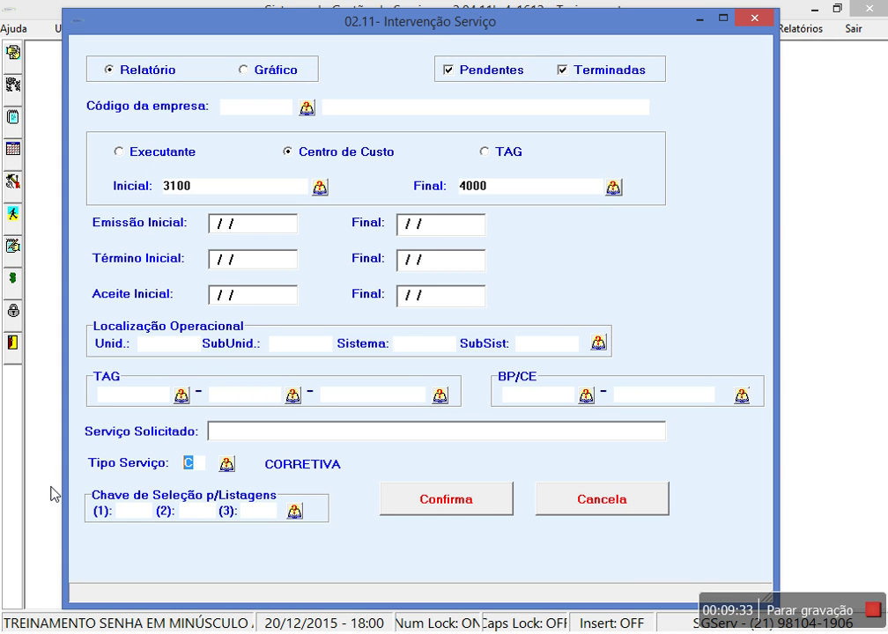
pyautogui.press('BackSpace')
pyautogui.click(275, 74)
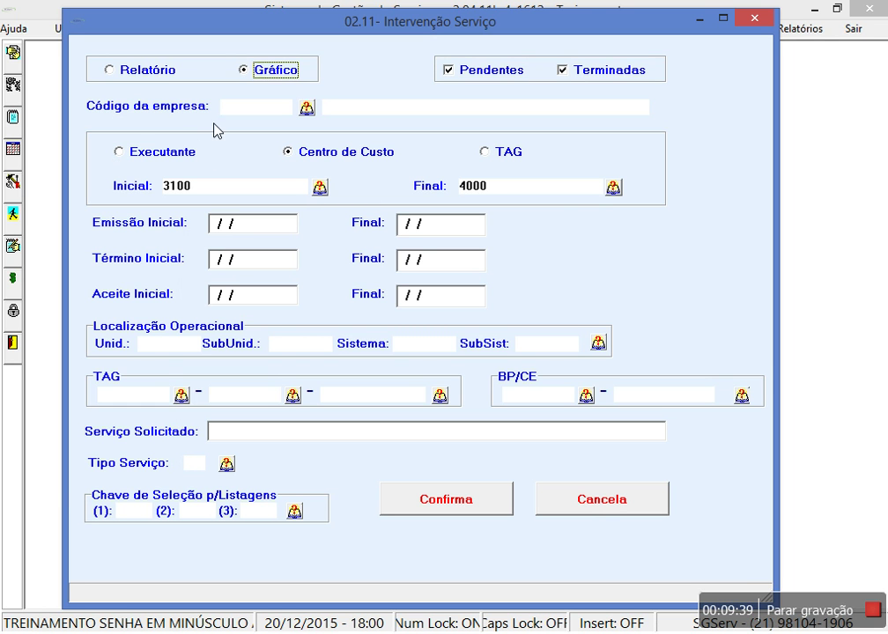
pyautogui.click(186, 155)
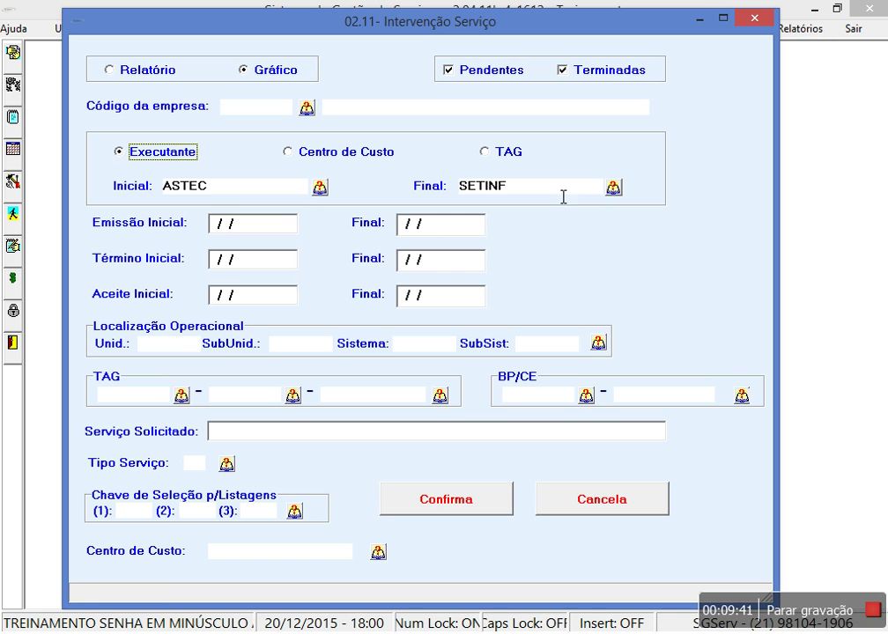
pyautogui.click(464, 506)
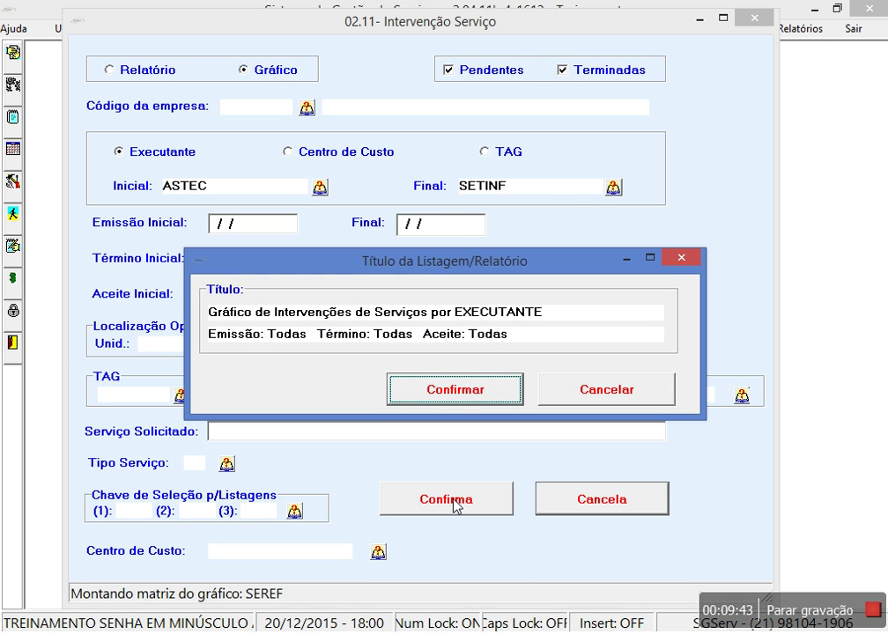
pyautogui.click(474, 391)
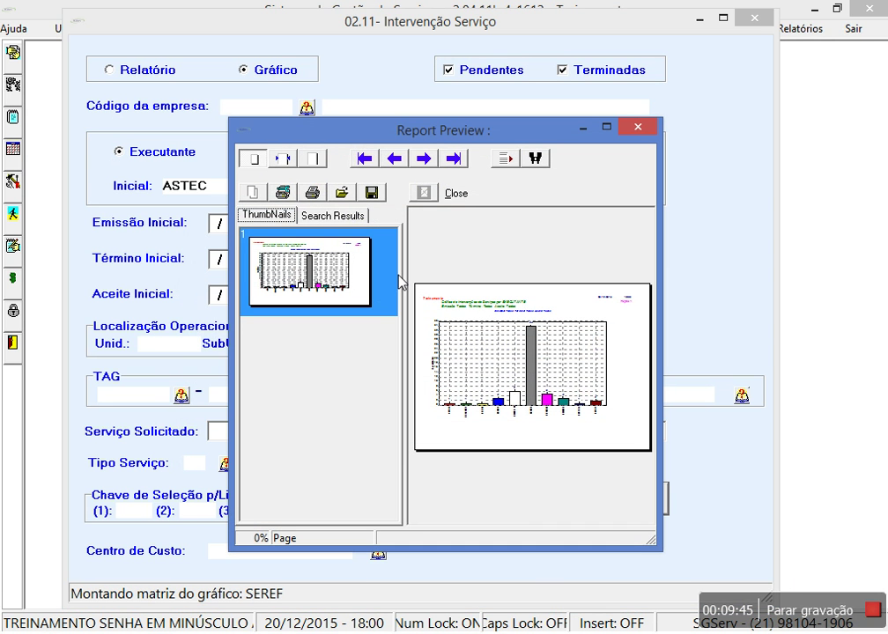
# Step: Review the interventions chart for all service types by Executante enlarged in a maximized preview, through its last bars, and close the preview
pyautogui.click(313, 161)
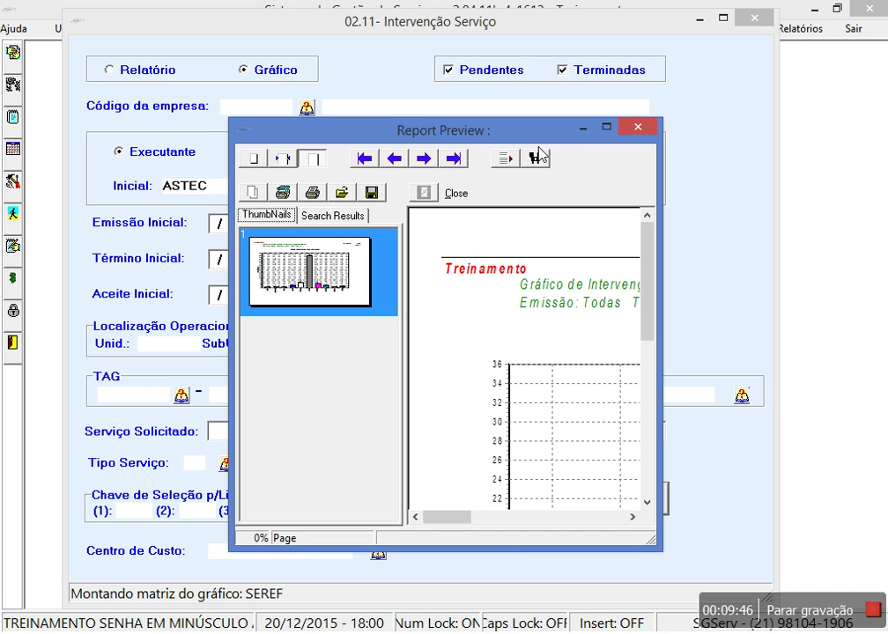
pyautogui.click(607, 128)
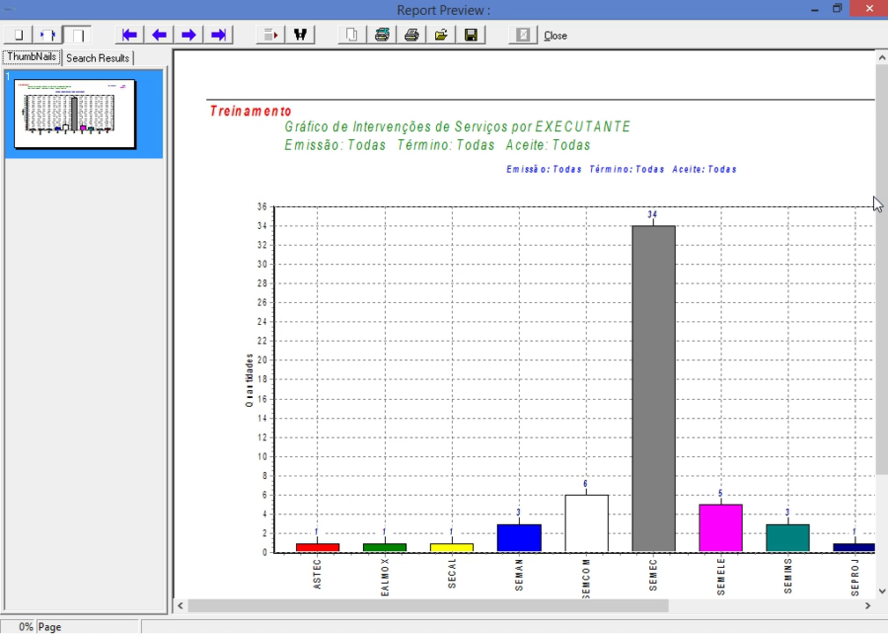
pyautogui.scroll(-2, 887, 273)
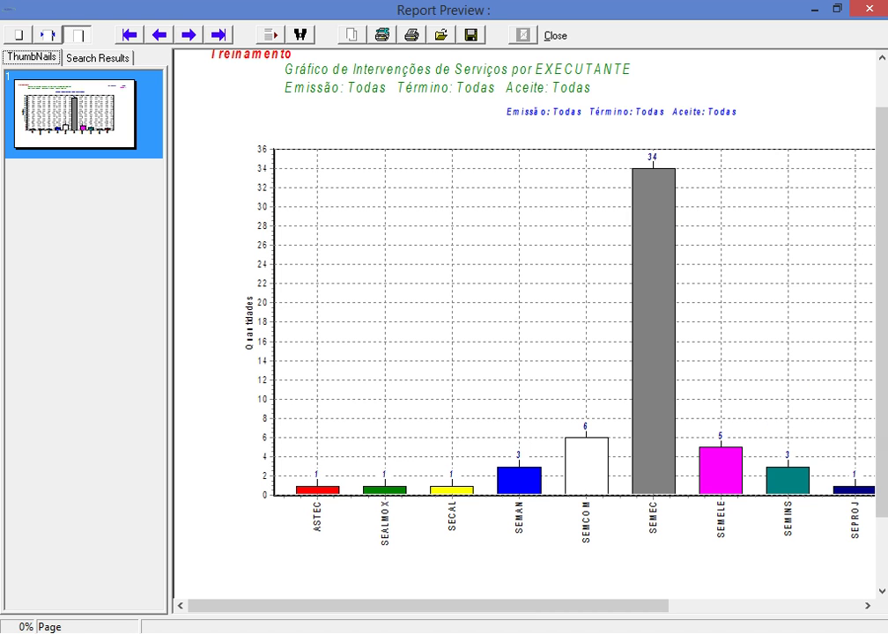
pyautogui.scroll(1, 529, 308)
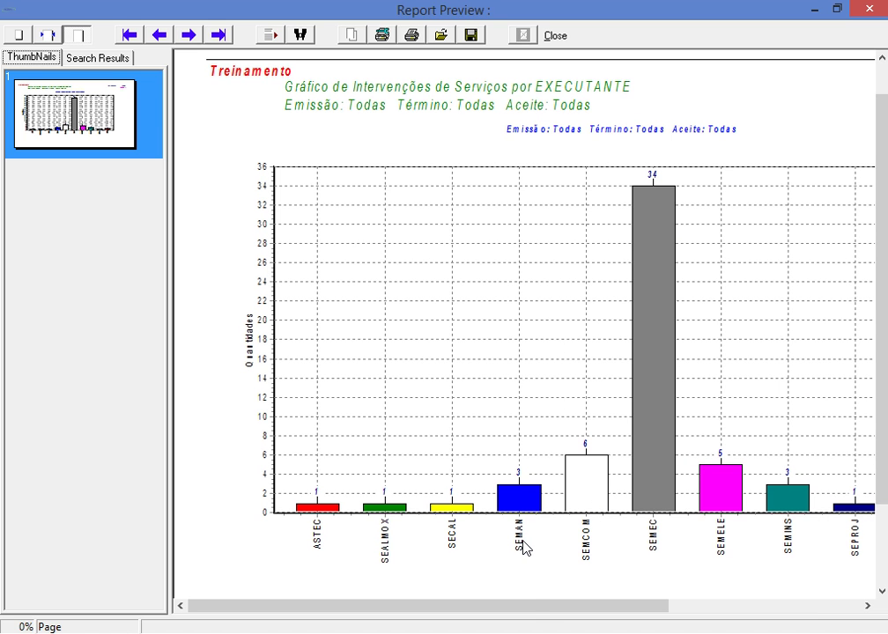
pyautogui.moveTo(530, 605); pyautogui.dragTo(709, 608)
pyautogui.click(557, 37)
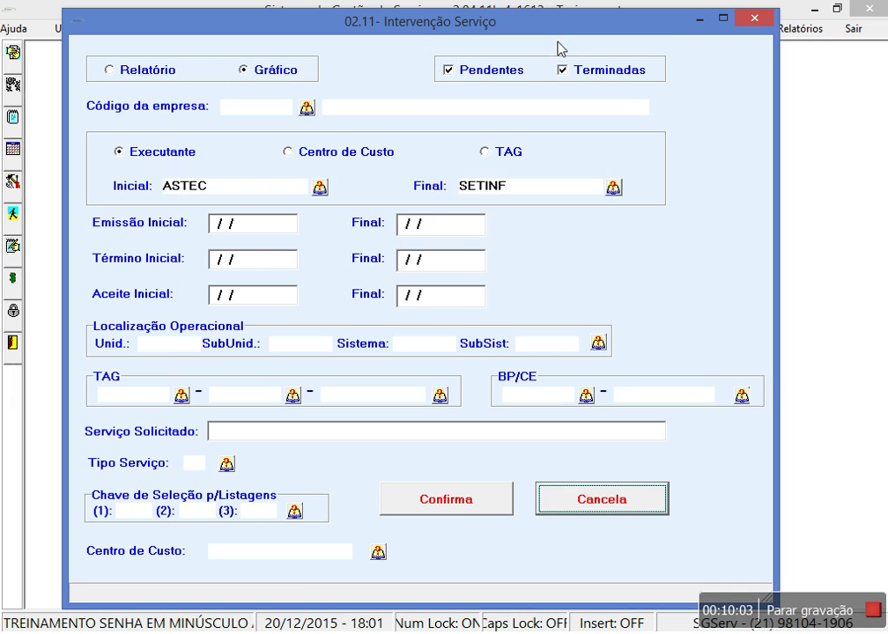
# Step: Set the service type to C and generate the corrective interventions chart by Executante with its default title
pyautogui.click(195, 469)
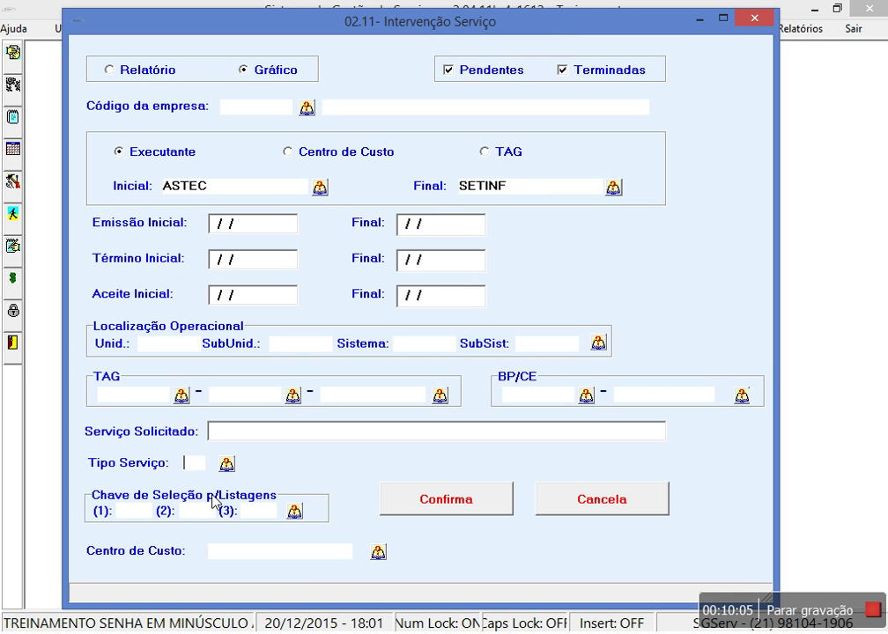
pyautogui.write('C')
pyautogui.click(455, 502)
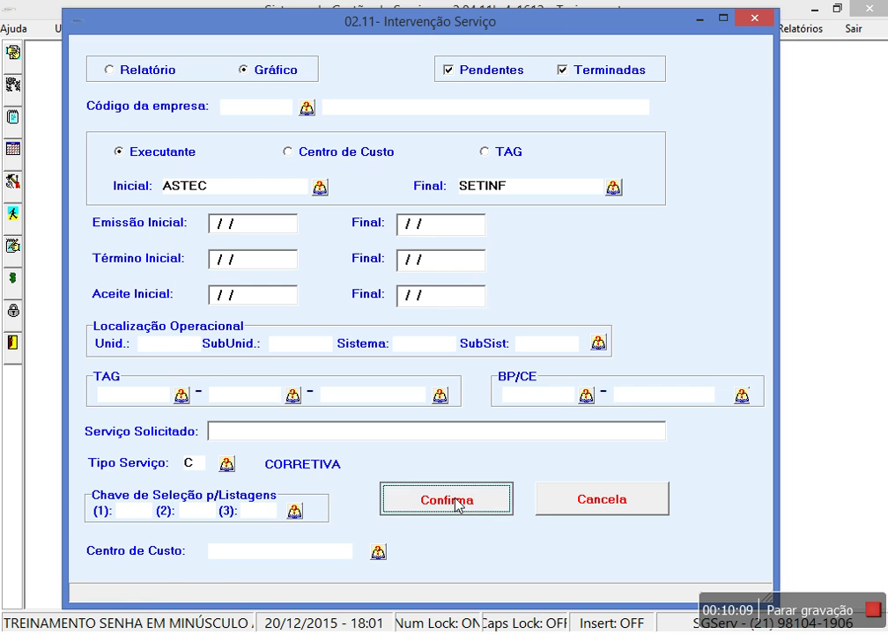
pyautogui.press('Return')
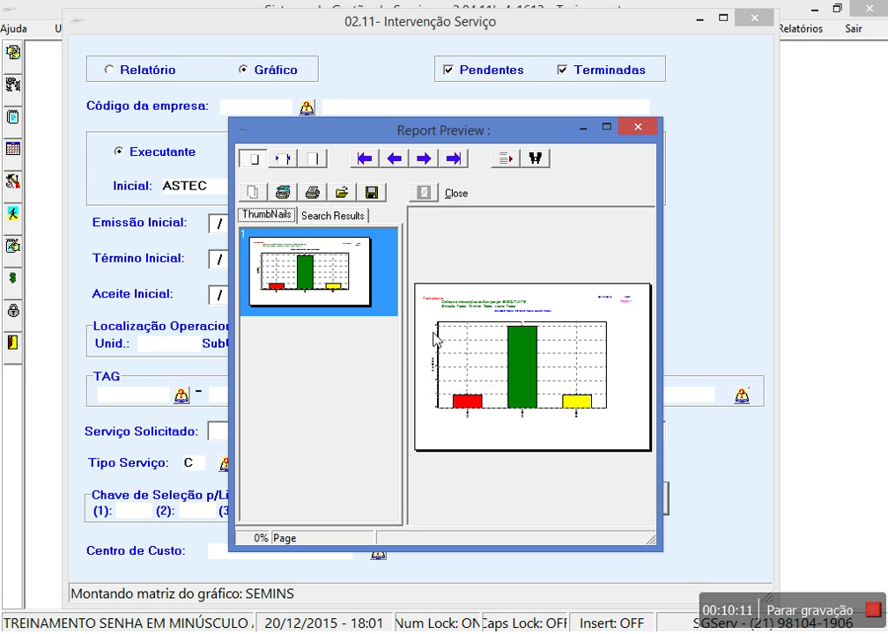
# Step: Review the corrective interventions chart by Executante enlarged in a maximized preview, and close both the preview and the Intervenção Serviço form
pyautogui.click(312, 158)
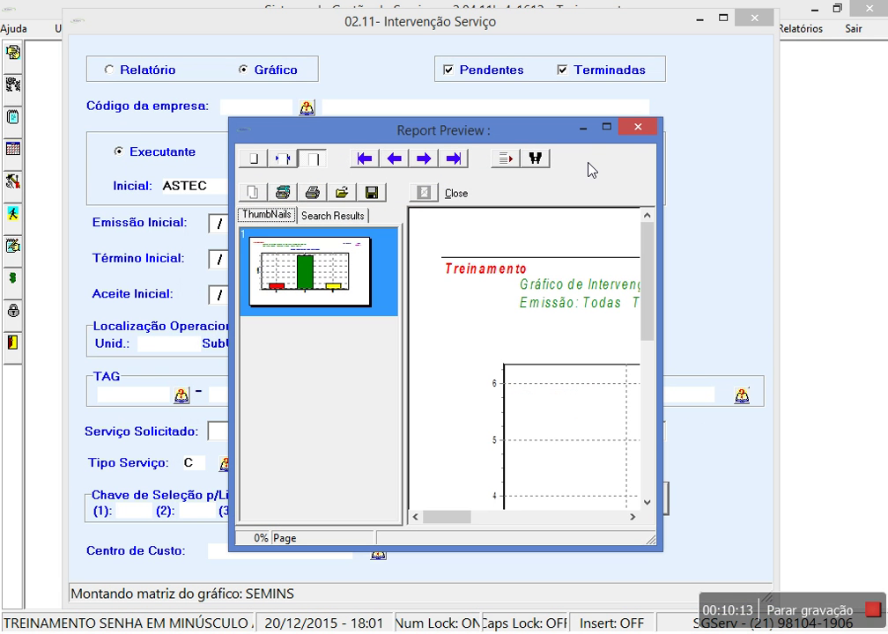
pyautogui.click(606, 128)
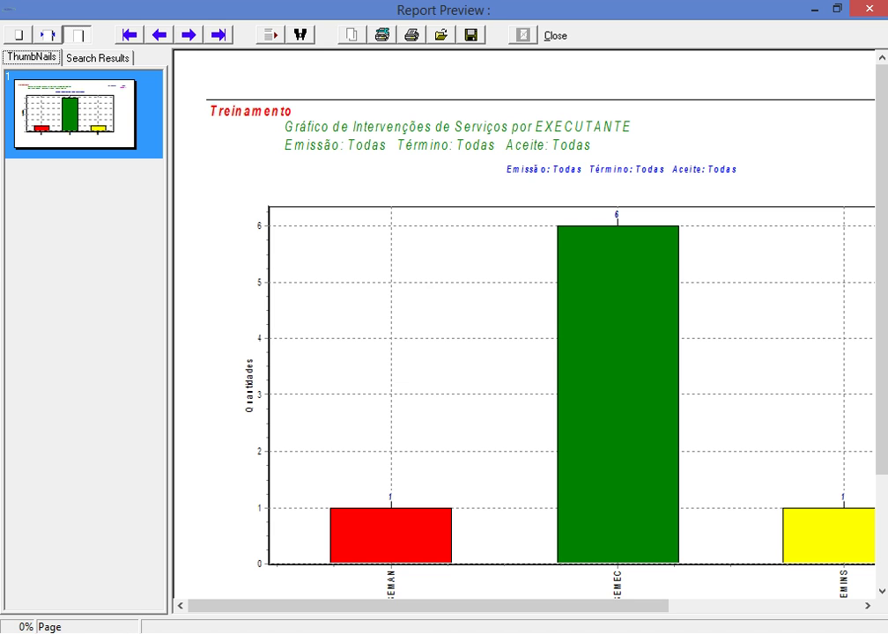
pyautogui.scroll(-3, 528, 317)
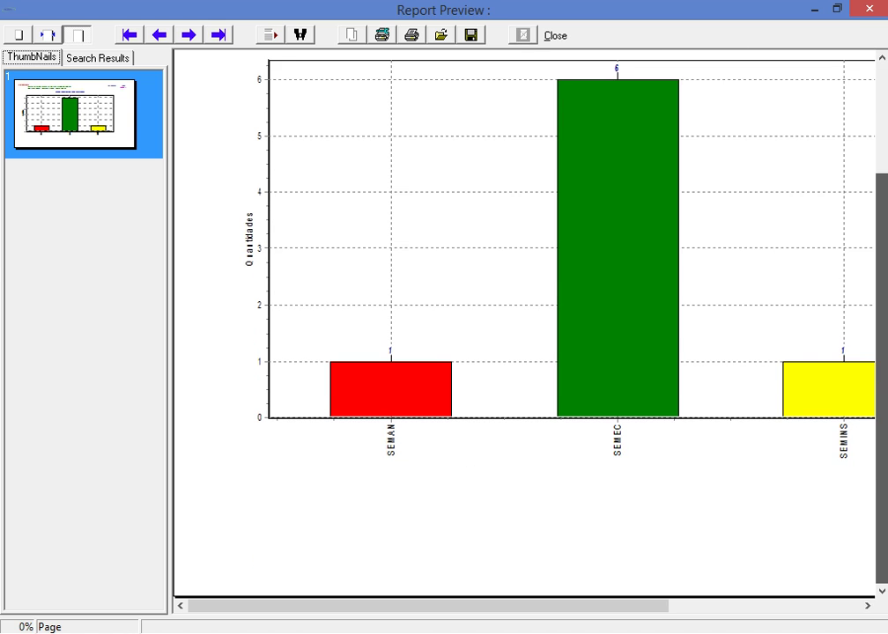
pyautogui.scroll(1, 528, 317)
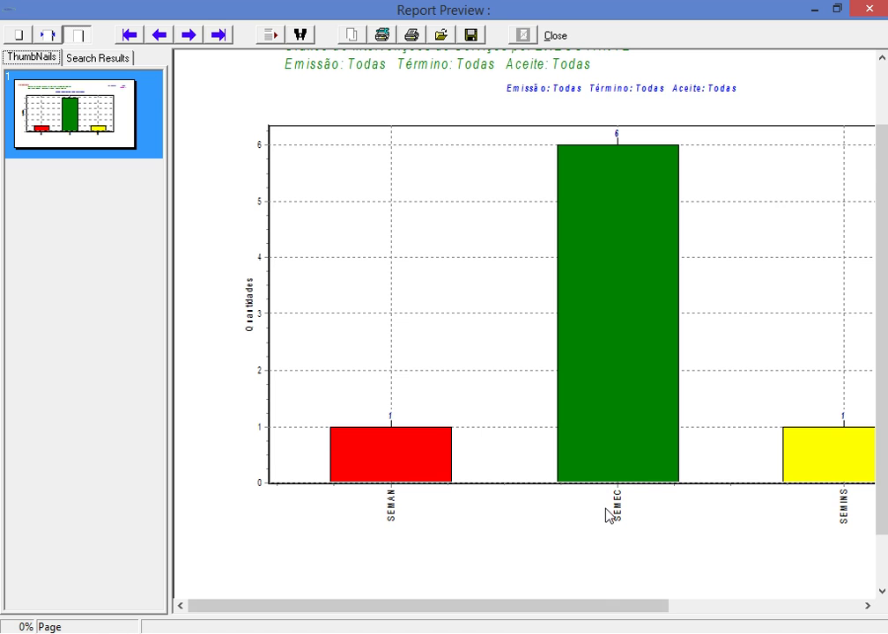
pyautogui.moveTo(594, 608); pyautogui.dragTo(677, 610)
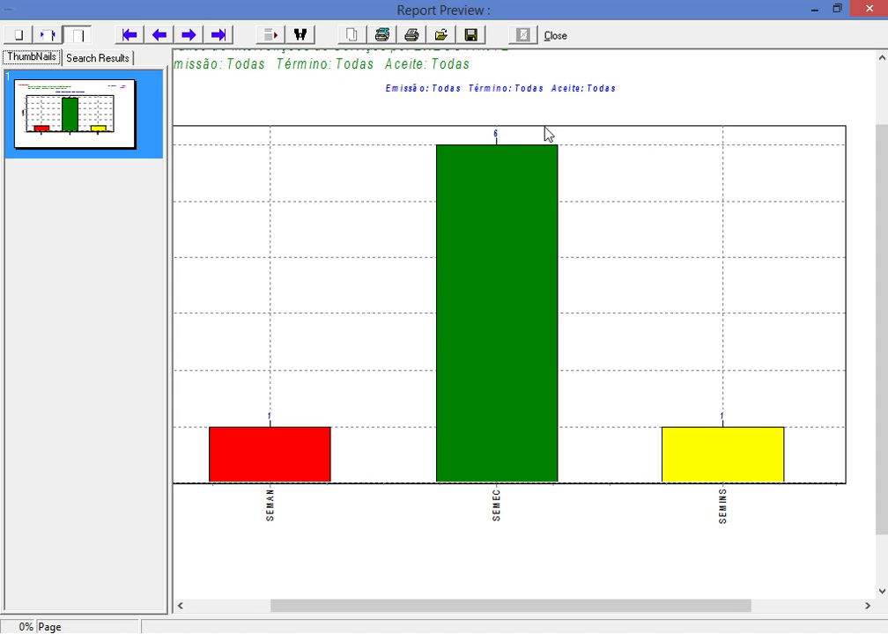
pyautogui.click(553, 35)
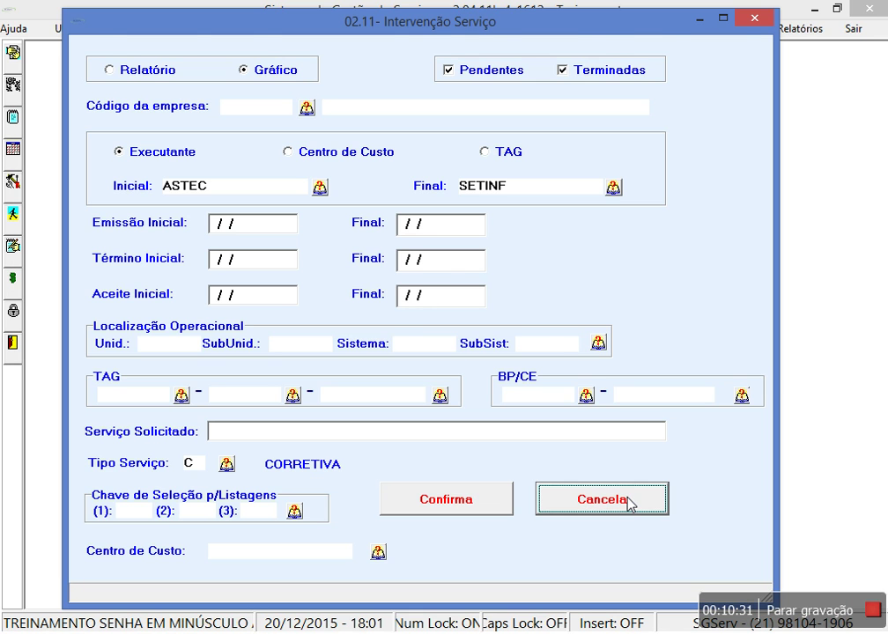
pyautogui.click(628, 500)
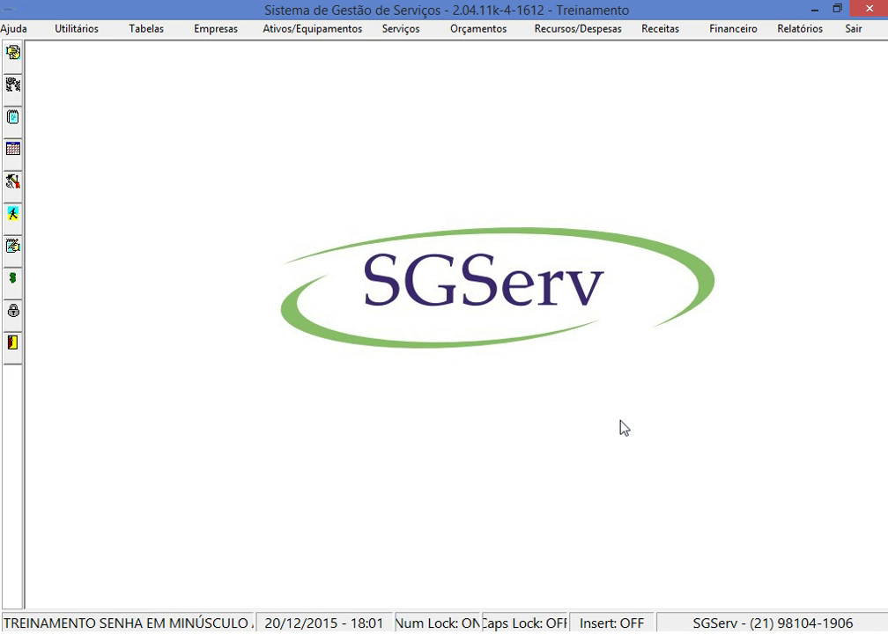